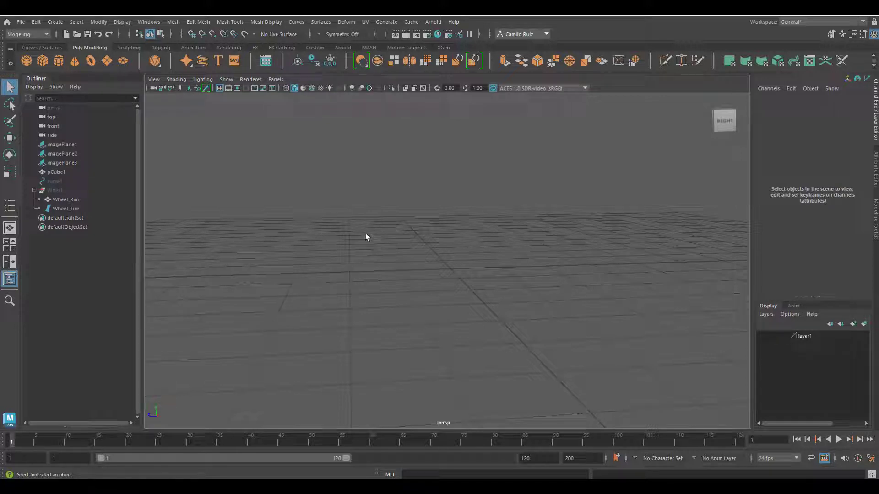
Step: Create a polygon cube and smooth it with 3 divisions to turn it into a sphere
{"action": "left_click", "coordinate": [42, 61]}
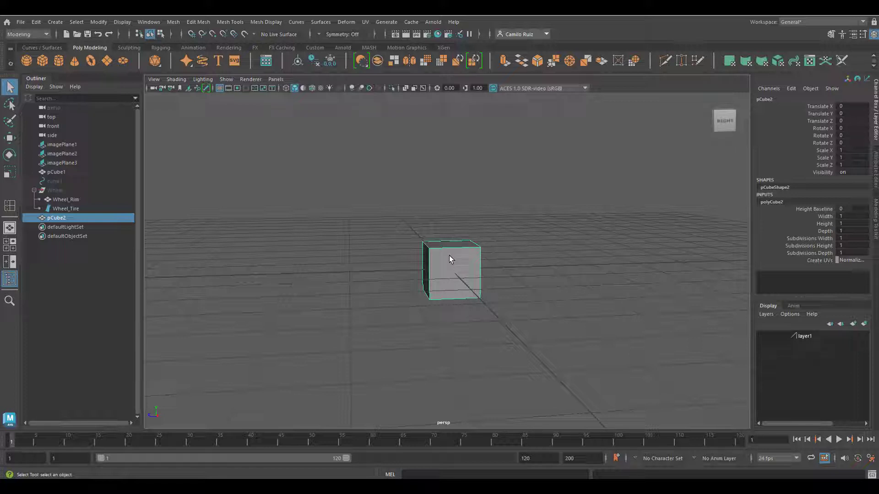
{"action": "left_click", "coordinate": [149, 21]}
{"action": "mouse_move", "coordinate": [173, 22]}
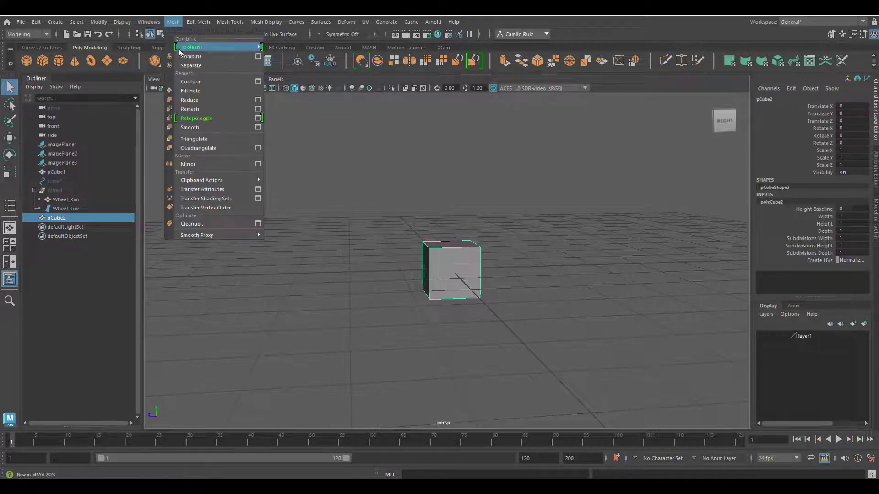
{"action": "left_click", "coordinate": [198, 127]}
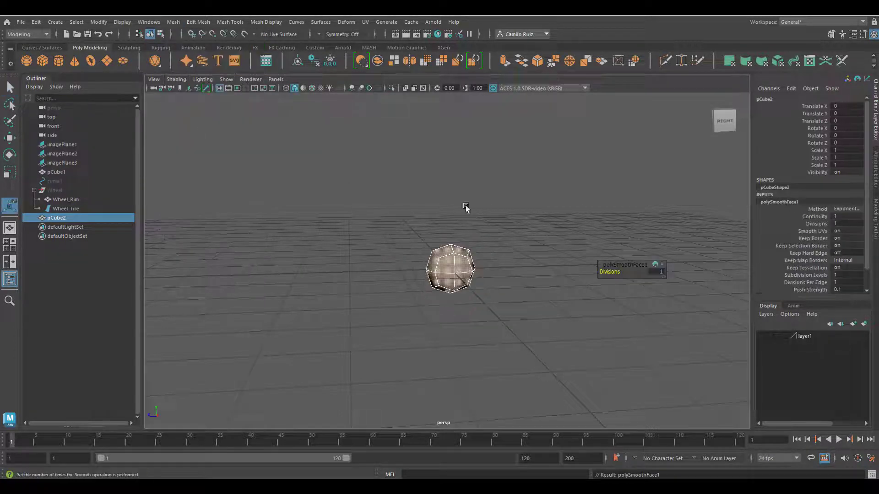
{"action": "left_click", "coordinate": [662, 270]}
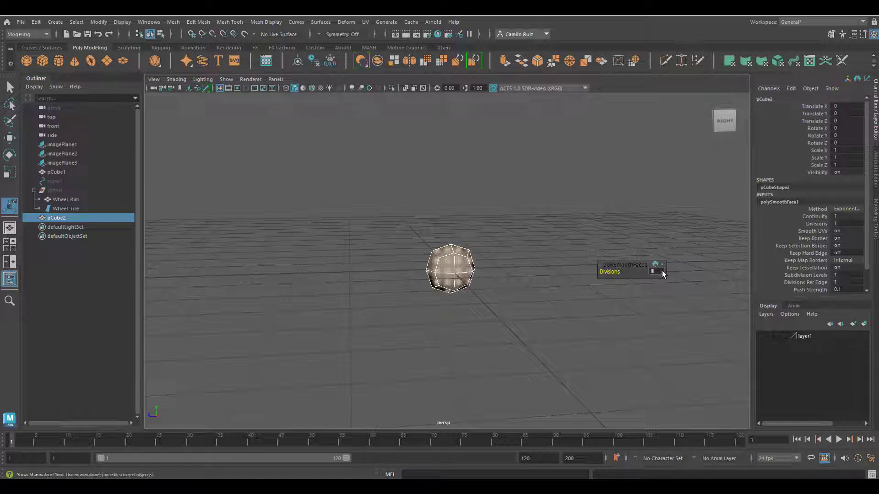
{"action": "type", "text": "3"}
{"action": "key", "text": "Return"}
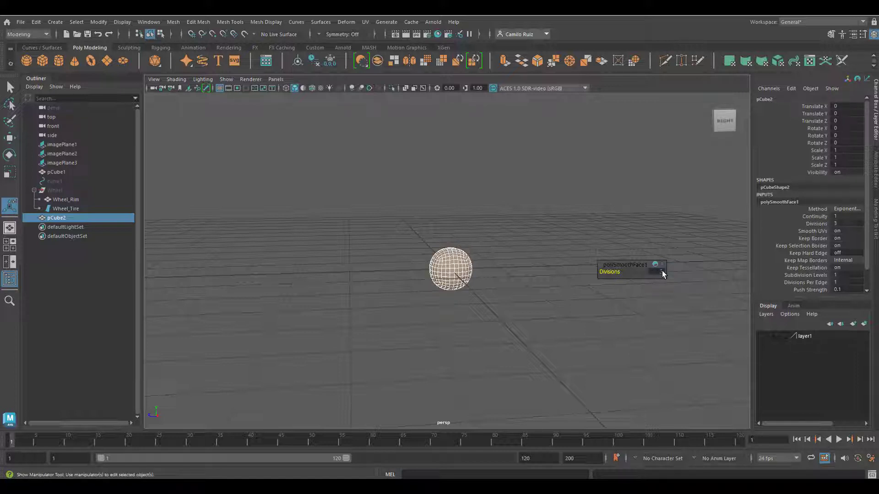
Step: Scale the sphere uniformly to about 1.67 and delete all faces of its lower half
{"action": "scroll", "coordinate": [454, 290], "scroll_direction": "up", "scroll_amount": 3}
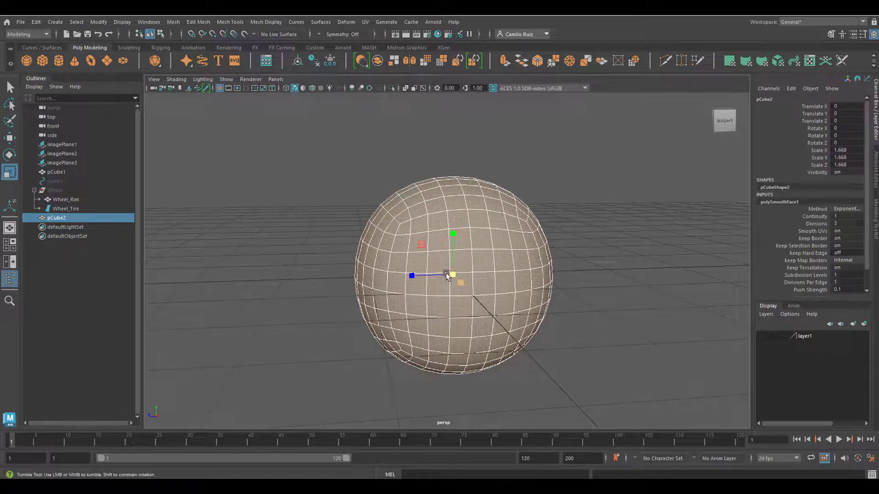
{"action": "mouse_move", "coordinate": [446, 273]}
{"action": "left_mouse_down", "text": "alt"}
{"action": "mouse_move", "coordinate": [444, 302]}
{"action": "mouse_move", "coordinate": [425, 273]}
{"action": "mouse_move", "coordinate": [438, 280]}
{"action": "left_mouse_up", "text": "alt"}
{"action": "middle_click_drag", "start_coordinate": [457, 304], "coordinate": [460, 271], "text": "alt"}
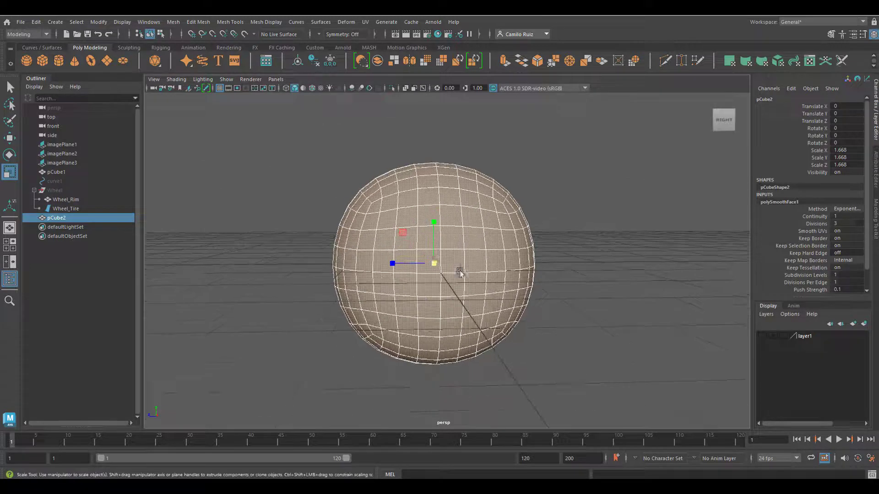
{"action": "right_click_drag", "start_coordinate": [459, 220], "coordinate": [455, 248]}
{"action": "left_click_drag", "start_coordinate": [314, 277], "coordinate": [438, 285]}
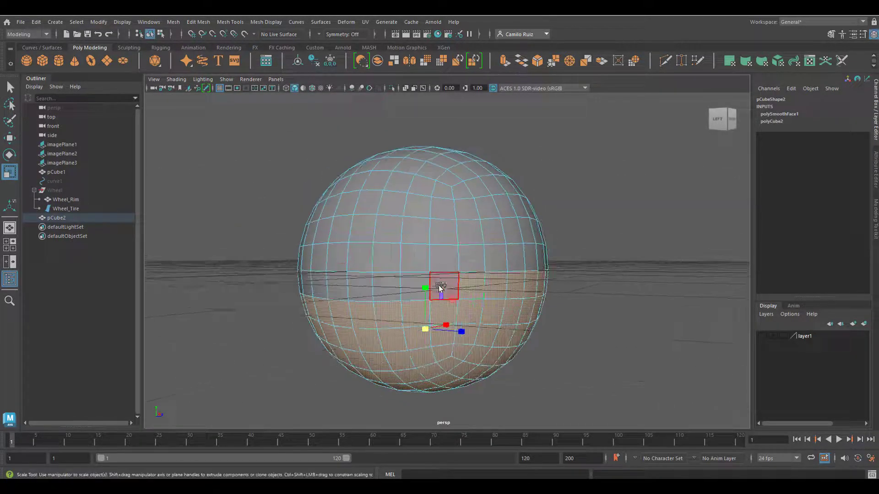
{"action": "left_click_drag", "start_coordinate": [378, 284], "coordinate": [406, 314], "text": "alt"}
{"action": "key", "text": "Delete"}
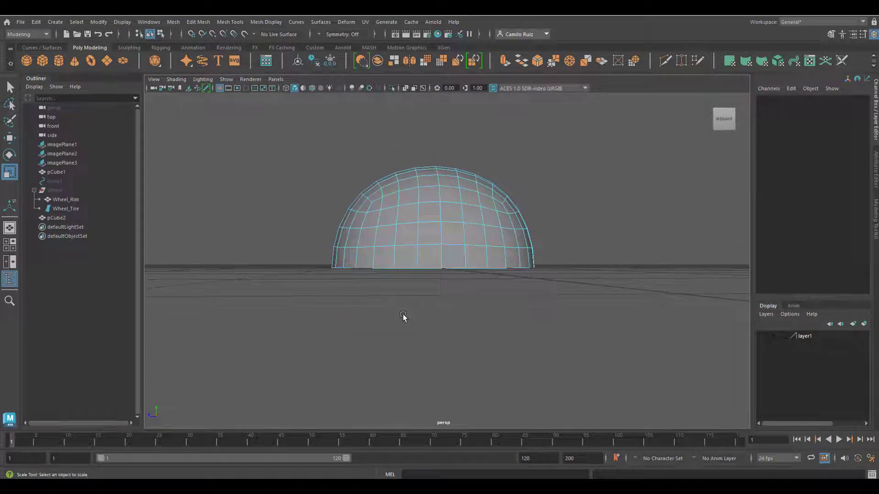
Step: Widen and flatten the half-sphere as a whole object, scaling it to about 2.95 in X and Z and 1.17 in Y
{"action": "left_click_drag", "start_coordinate": [435, 280], "coordinate": [409, 296], "text": "alt"}
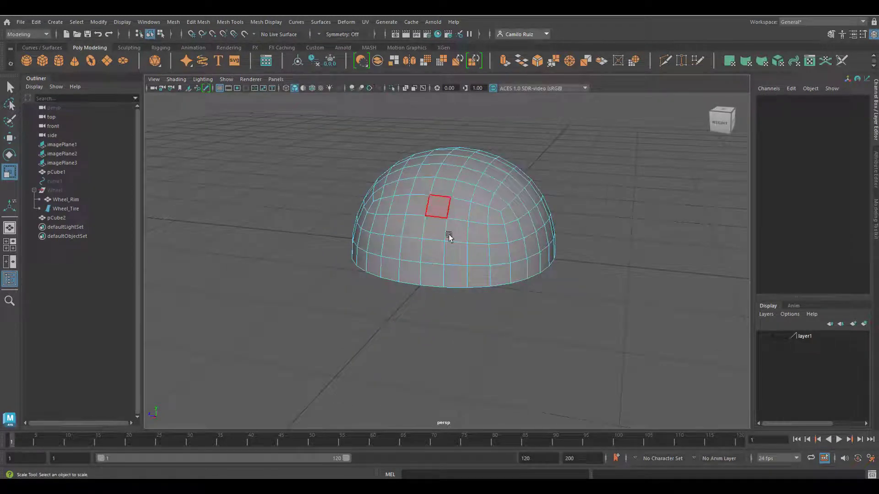
{"action": "right_click", "coordinate": [450, 216]}
{"action": "left_click", "coordinate": [476, 202]}
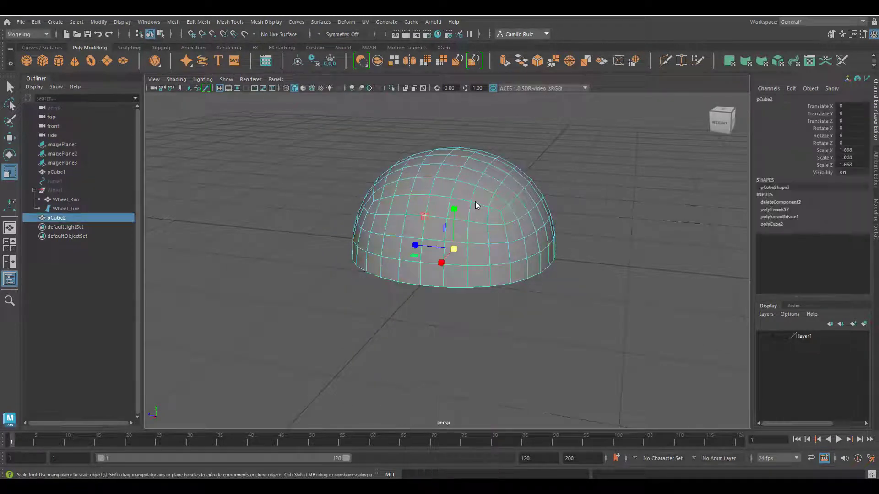
{"action": "left_click_drag", "start_coordinate": [461, 280], "coordinate": [487, 249], "text": "alt"}
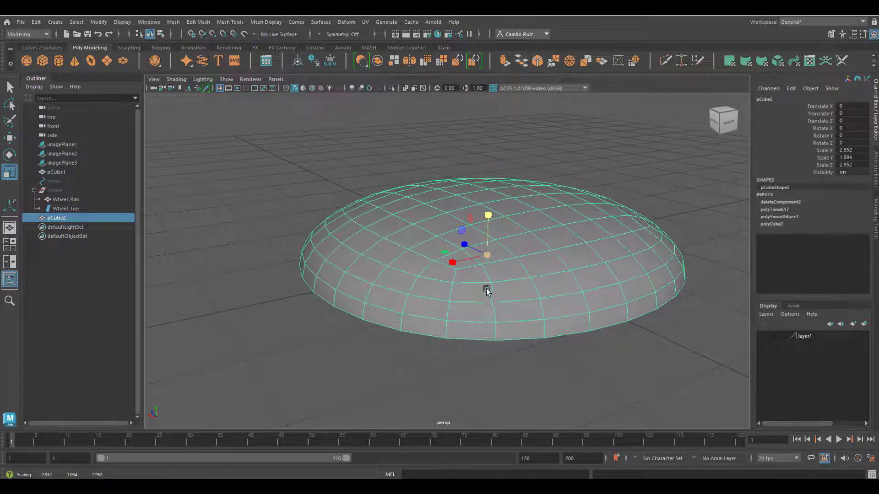
{"action": "mouse_move", "coordinate": [486, 291]}
{"action": "left_mouse_down", "text": "alt"}
{"action": "mouse_move", "coordinate": [506, 259]}
{"action": "mouse_move", "coordinate": [515, 265]}
{"action": "mouse_move", "coordinate": [502, 287]}
{"action": "mouse_move", "coordinate": [499, 279]}
{"action": "left_mouse_up", "text": "alt"}
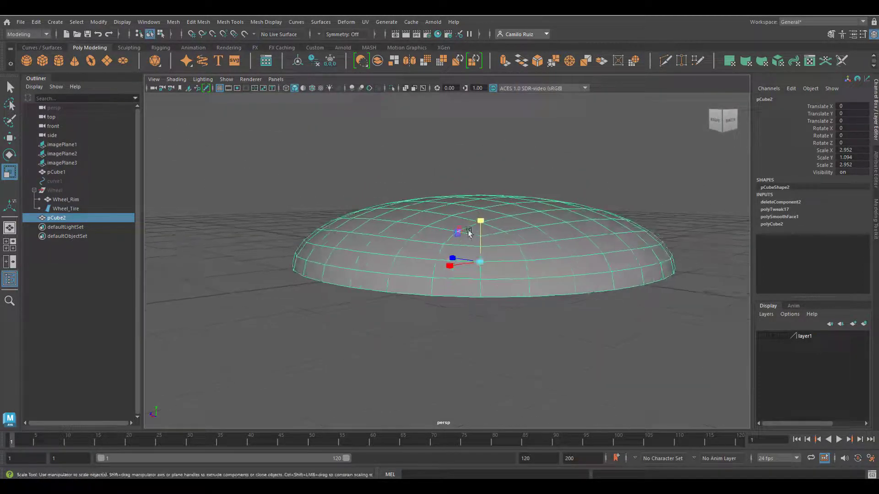
{"action": "left_click_drag", "start_coordinate": [481, 223], "coordinate": [481, 219]}
Step: Extrude the border edge loop of the dome's open underside and scale it inward to form a flat rim
{"action": "left_click_drag", "start_coordinate": [464, 265], "coordinate": [488, 213], "text": "alt"}
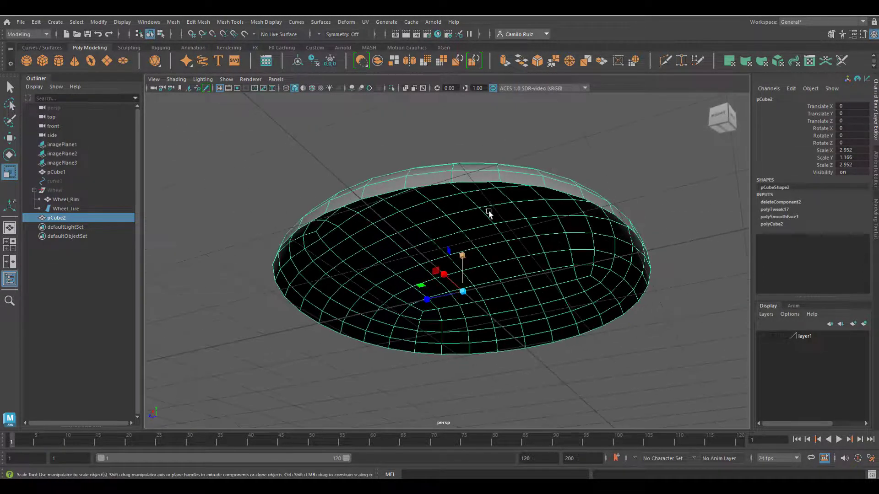
{"action": "right_click_drag", "start_coordinate": [488, 183], "coordinate": [491, 162]}
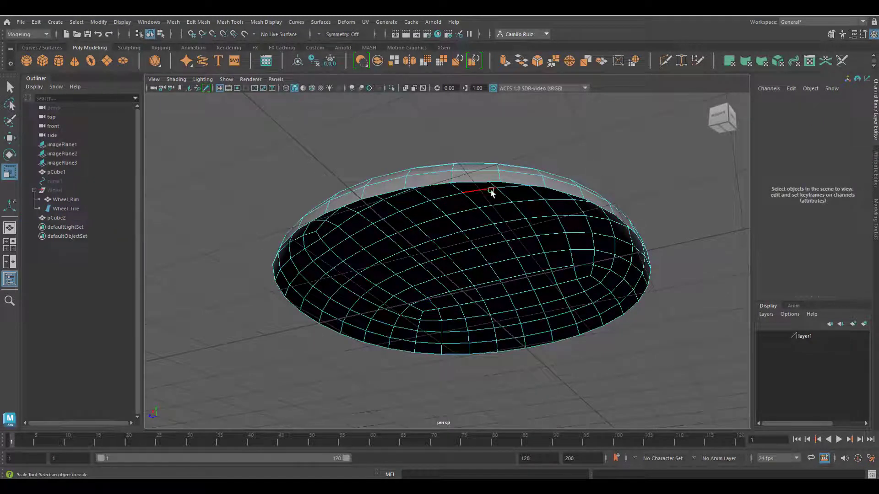
{"action": "left_click_drag", "start_coordinate": [493, 203], "coordinate": [471, 216], "text": "alt"}
{"action": "left_click", "coordinate": [476, 220]}
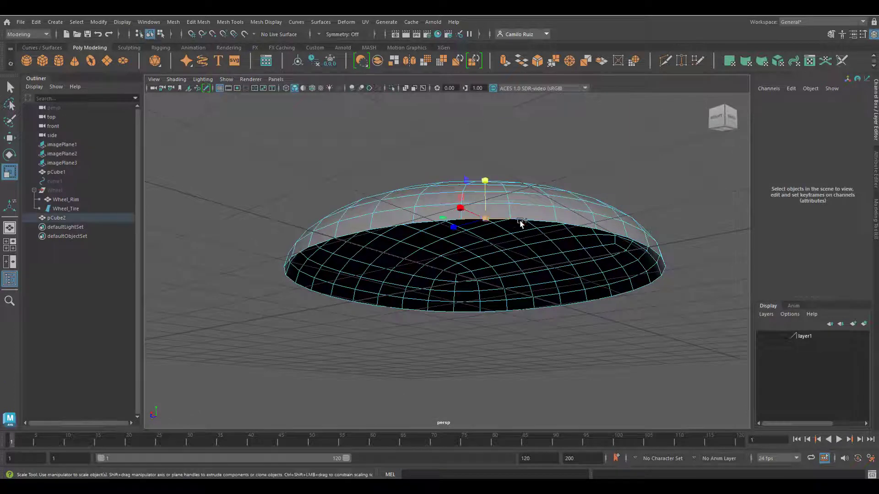
{"action": "double_click", "coordinate": [525, 222]}
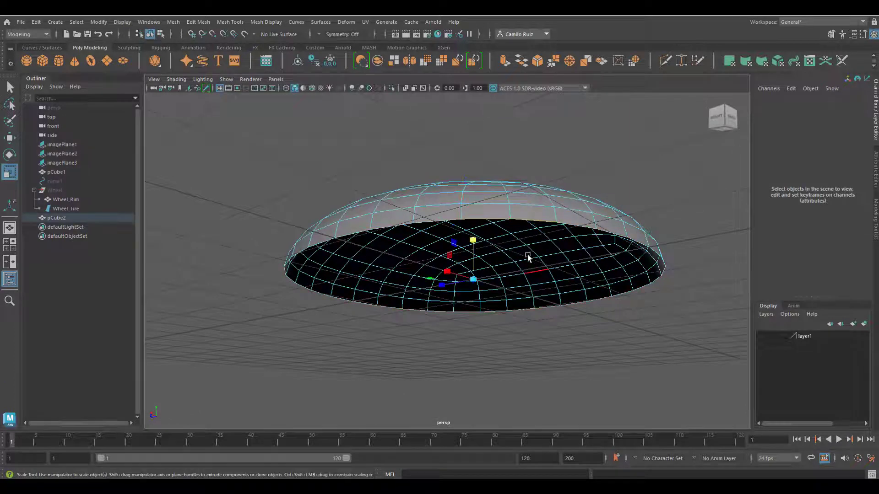
{"action": "left_click_drag", "start_coordinate": [529, 258], "coordinate": [555, 298], "text": "alt"}
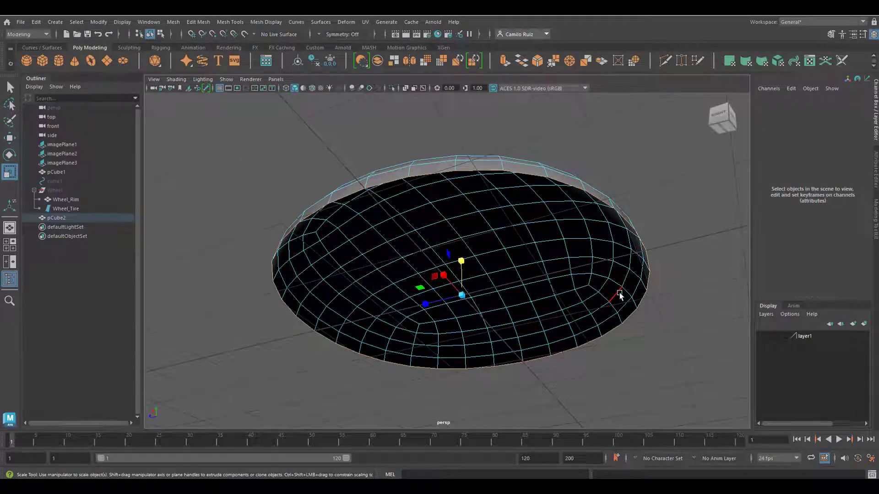
{"action": "key", "text": "ctrl+e"}
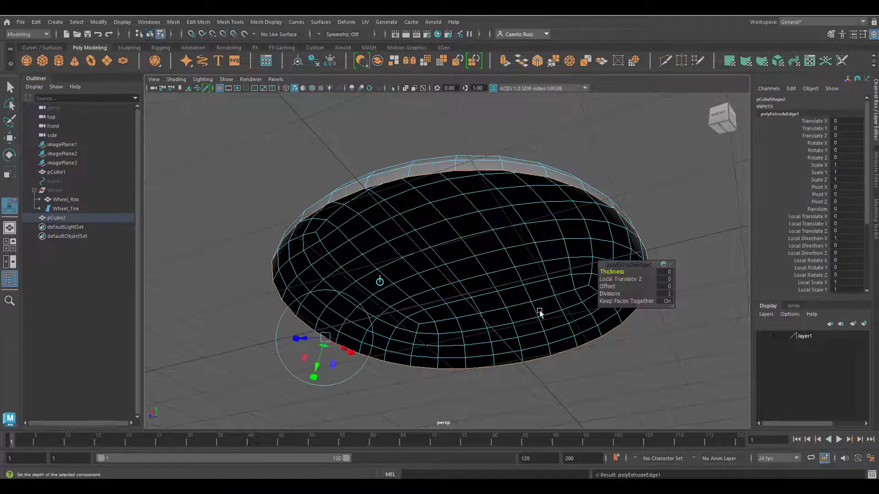
{"action": "left_click", "coordinate": [380, 283]}
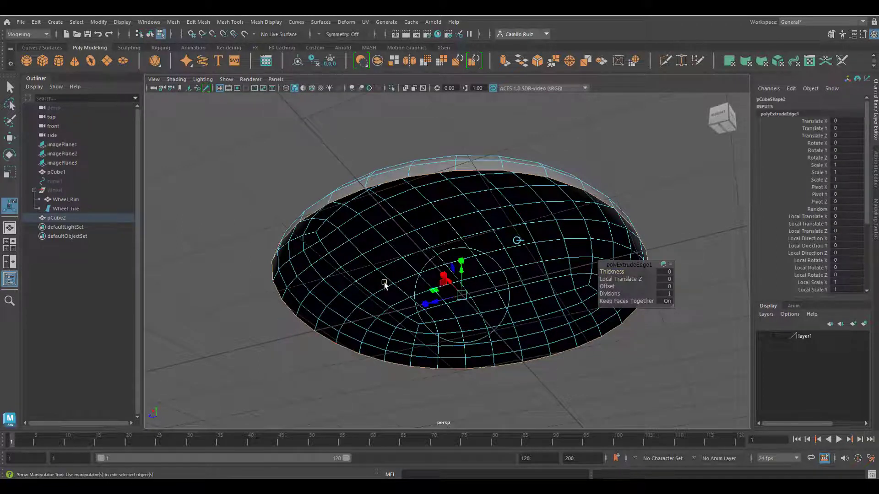
{"action": "key", "text": "r"}
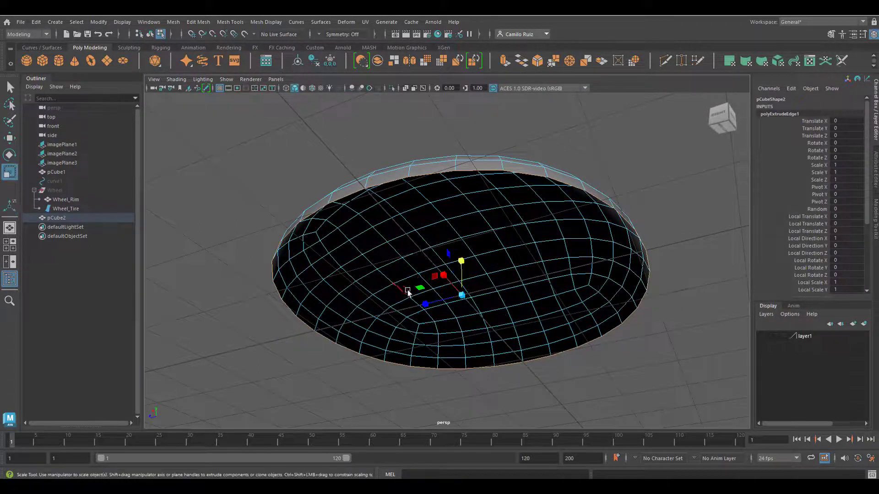
{"action": "left_click_drag", "start_coordinate": [464, 296], "coordinate": [423, 302]}
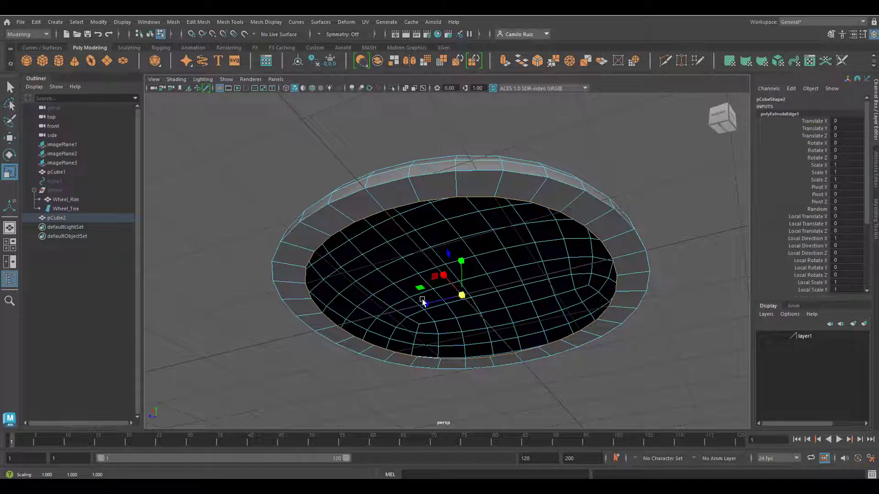
Step: Extrude the rim's inner edge loop again, scale it slightly inward and raise it a little into the dome
{"action": "key", "text": "ctrl+e"}
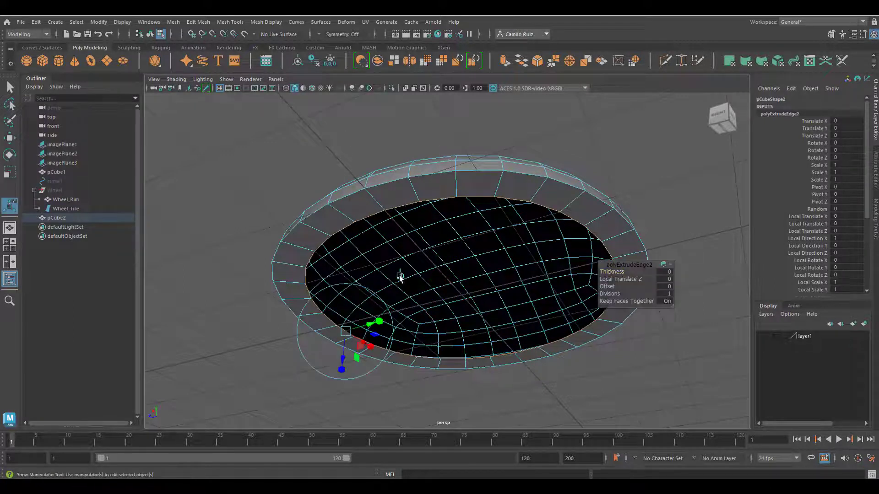
{"action": "key", "text": "r"}
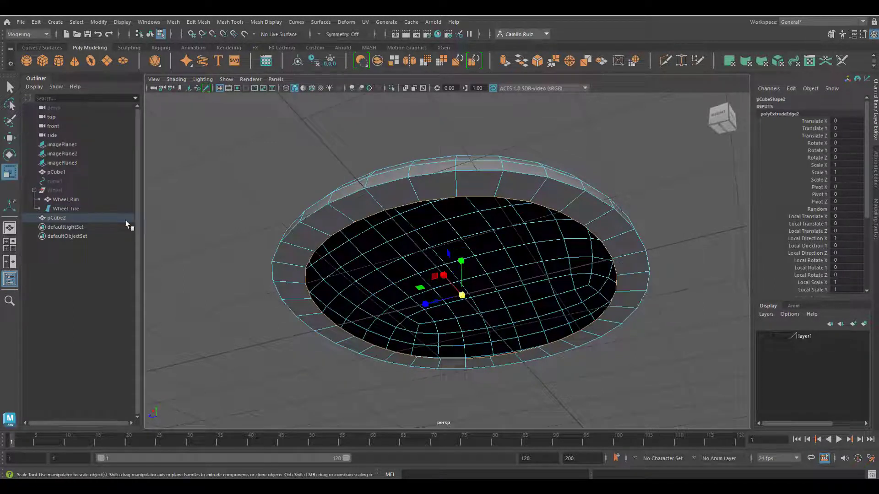
{"action": "left_click_drag", "start_coordinate": [460, 298], "coordinate": [449, 297]}
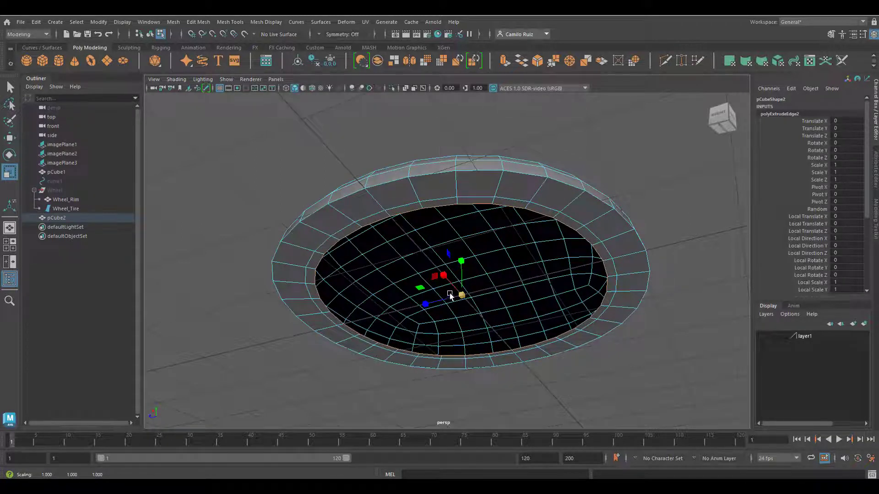
{"action": "left_click", "coordinate": [10, 139]}
{"action": "left_click_drag", "start_coordinate": [462, 259], "coordinate": [462, 251]}
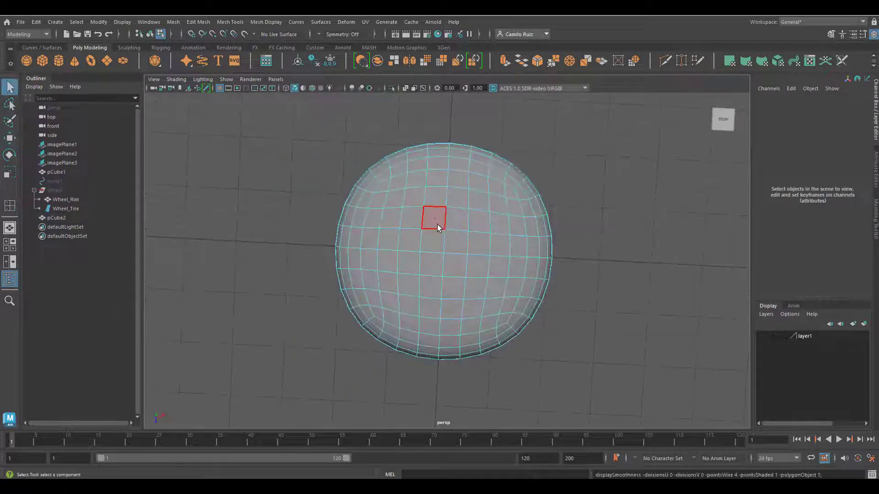
Step: Extrude a plus-shaped group of faces, two faces wide, at the centre of the dome's top and lower it very slightly
{"action": "left_click", "coordinate": [438, 223]}
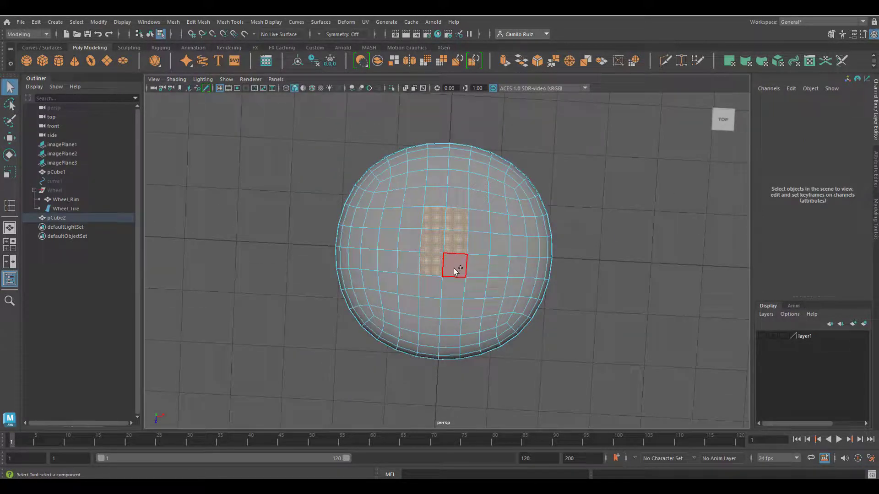
{"action": "left_click", "coordinate": [389, 238], "text": "shift"}
{"action": "left_click", "coordinate": [390, 264], "text": "shift"}
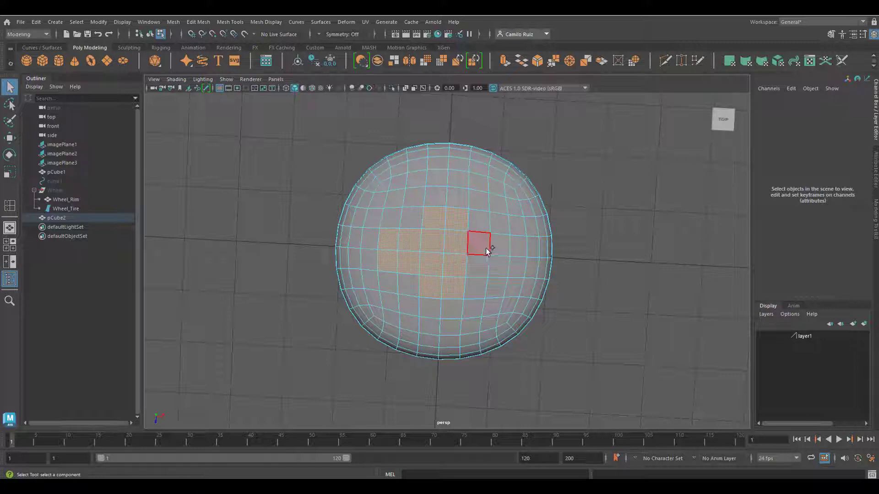
{"action": "left_click", "coordinate": [434, 202], "text": "shift"}
{"action": "left_click", "coordinate": [456, 199], "text": "shift"}
{"action": "left_click", "coordinate": [430, 308], "text": "shift"}
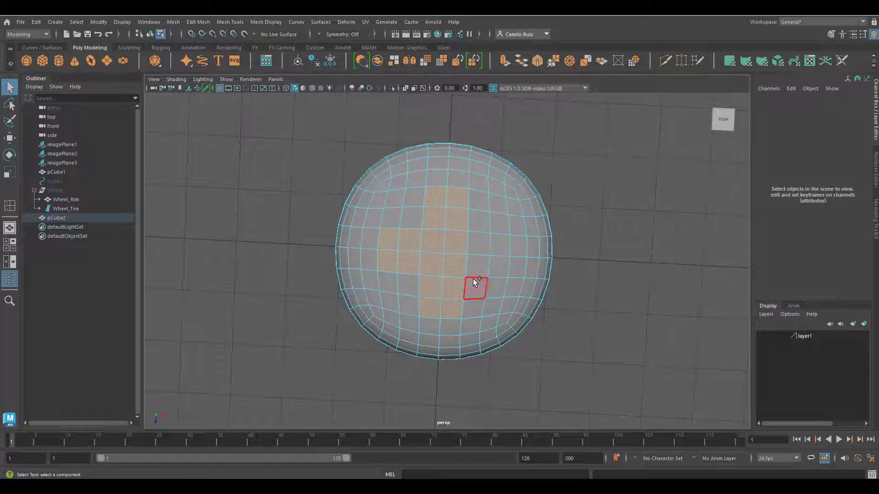
{"action": "left_click", "coordinate": [497, 247], "text": "shift"}
{"action": "left_click", "coordinate": [499, 270], "text": "shift"}
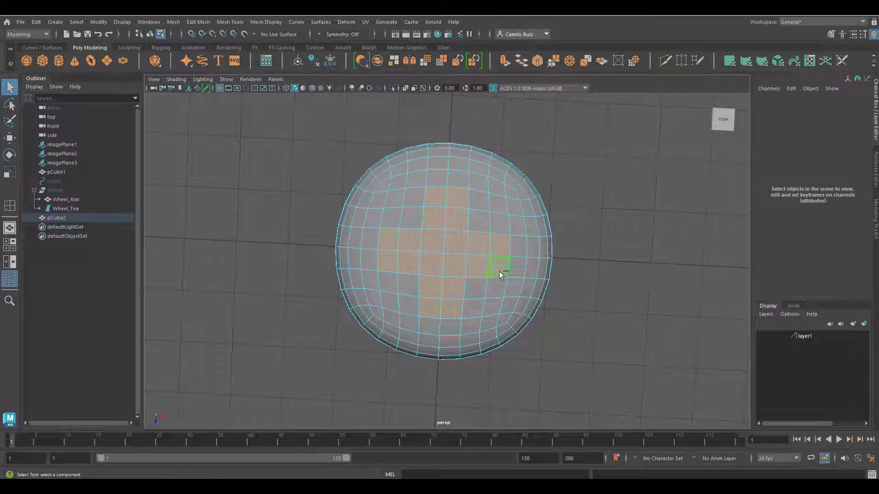
{"action": "left_click_drag", "start_coordinate": [474, 293], "coordinate": [482, 247], "text": "alt"}
{"action": "key", "text": "ctrl+e"}
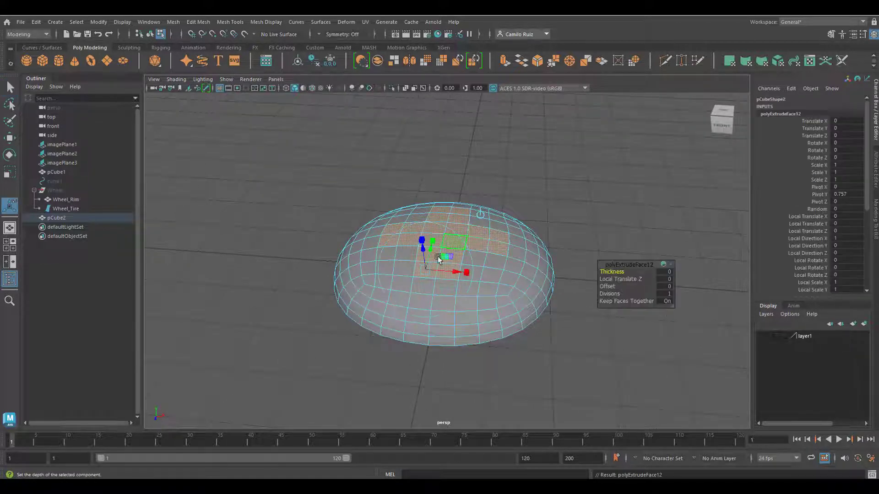
{"action": "left_click_drag", "start_coordinate": [444, 215], "coordinate": [446, 217]}
Step: Extrude the plus-shaped faces again and push them down to form a deep recess, with Translate Y about -0.53
{"action": "key", "text": "ctrl+e"}
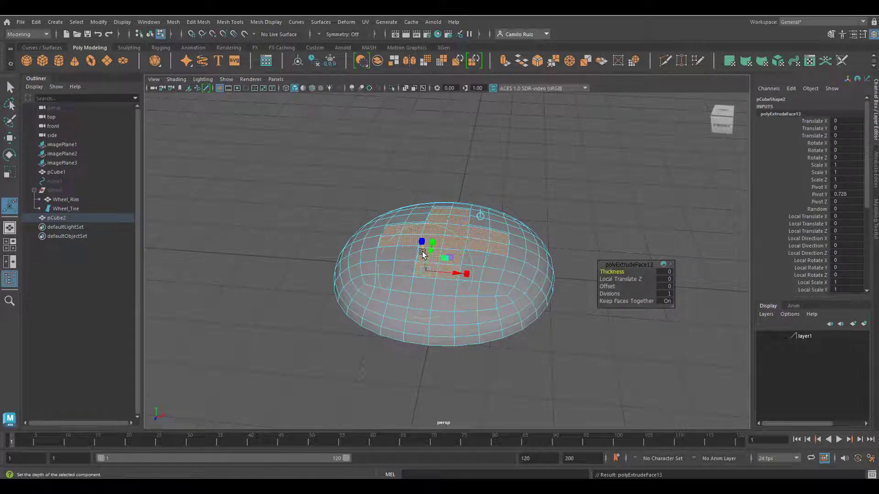
{"action": "left_click_drag", "start_coordinate": [444, 204], "coordinate": [433, 295]}
{"action": "scroll", "coordinate": [471, 279], "scroll_direction": "up", "scroll_amount": 4}
{"action": "left_click_drag", "start_coordinate": [502, 280], "coordinate": [474, 286], "text": "alt"}
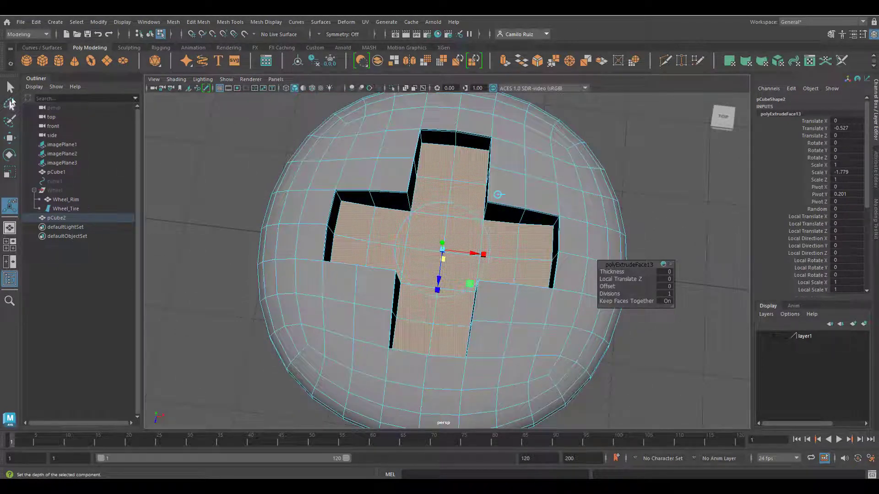
Step: Insert two supporting edge loops around the walls of the plus-shaped recess and preview the smoothed result
{"action": "left_click", "coordinate": [231, 22]}
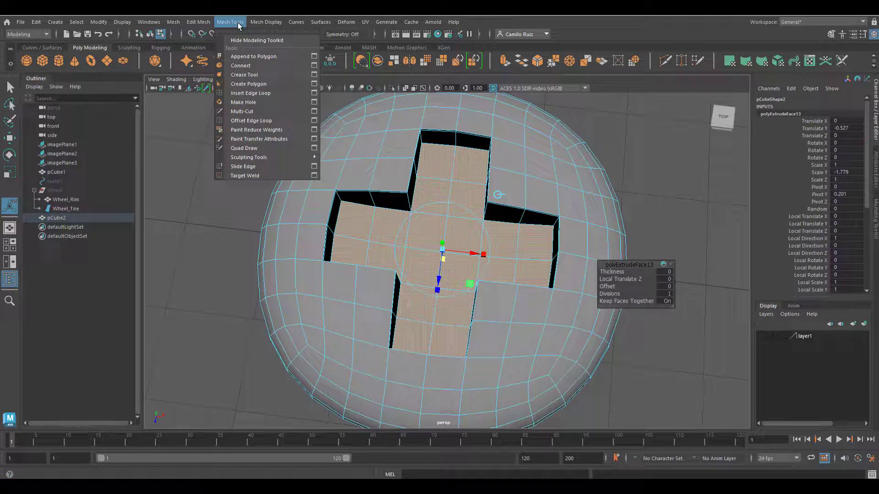
{"action": "left_click", "coordinate": [251, 92]}
{"action": "left_click_drag", "start_coordinate": [426, 170], "coordinate": [402, 220], "text": "alt"}
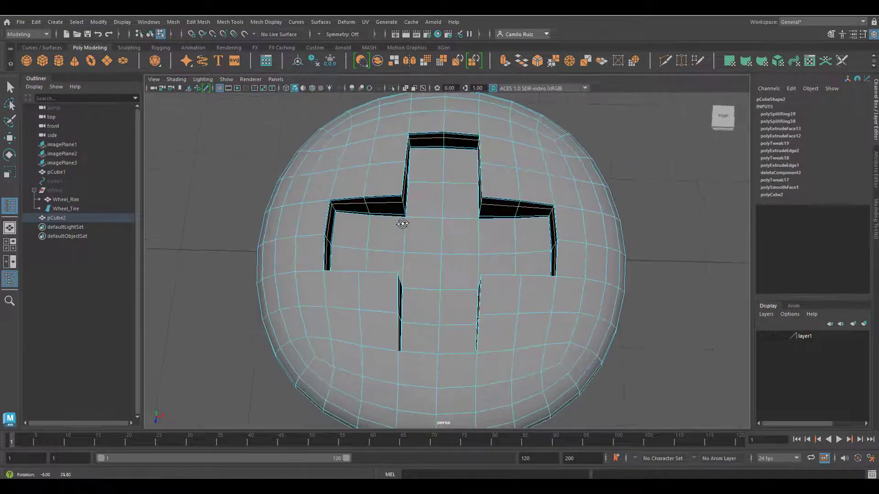
{"action": "key", "text": "3"}
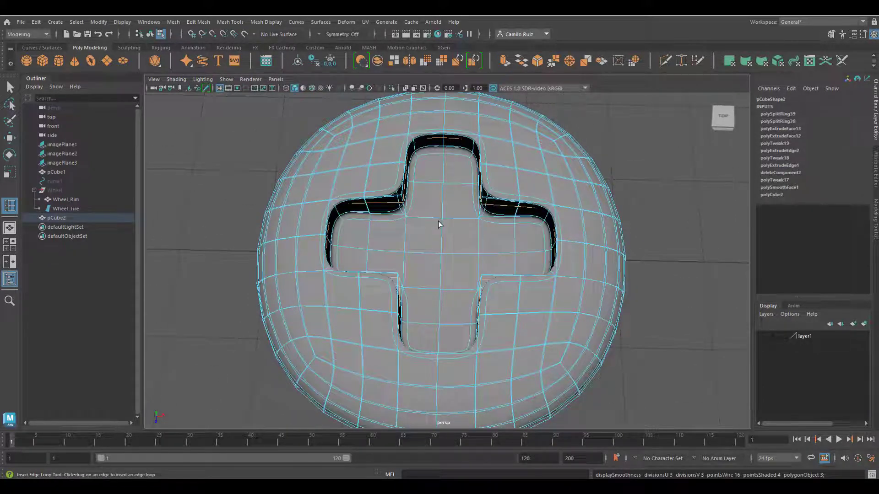
{"action": "key", "text": "1"}
Step: Insert two edge loops across the dome, alongside the long edges of one pair of the recess's opposite arms
{"action": "left_click_drag", "start_coordinate": [427, 233], "coordinate": [421, 257], "text": "alt"}
{"action": "left_click", "coordinate": [461, 272]}
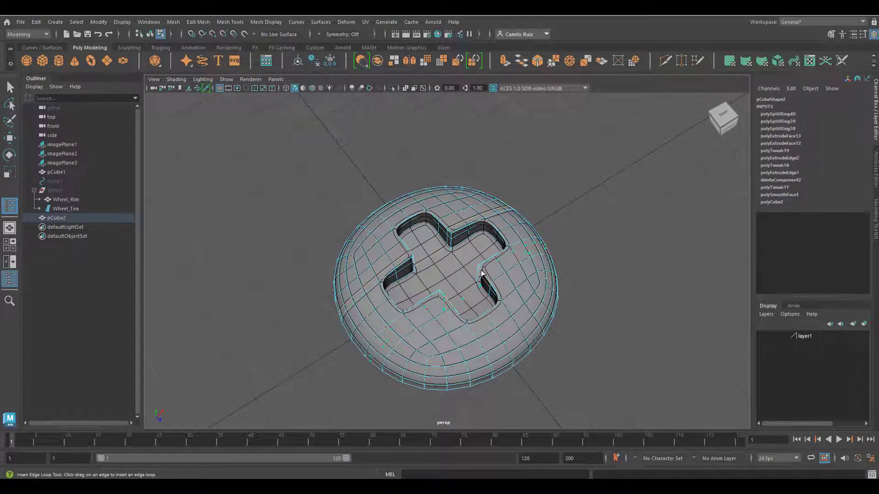
{"action": "left_click", "coordinate": [480, 274]}
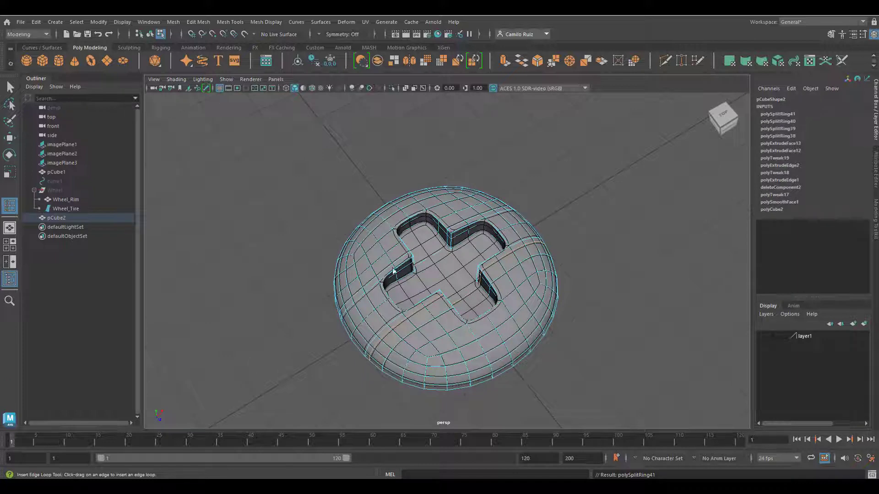
{"action": "left_click", "coordinate": [380, 287]}
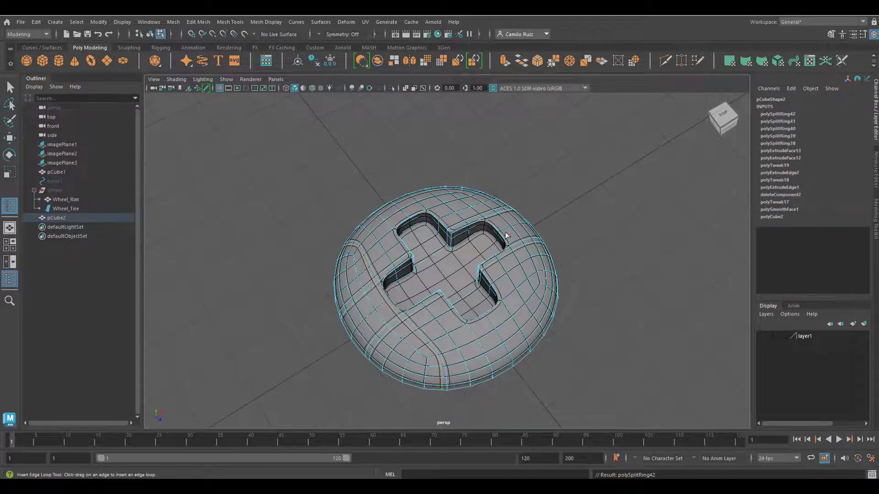
{"action": "left_click_drag", "start_coordinate": [504, 231], "coordinate": [477, 259], "text": "alt"}
{"action": "key", "text": "ctrl+z"}
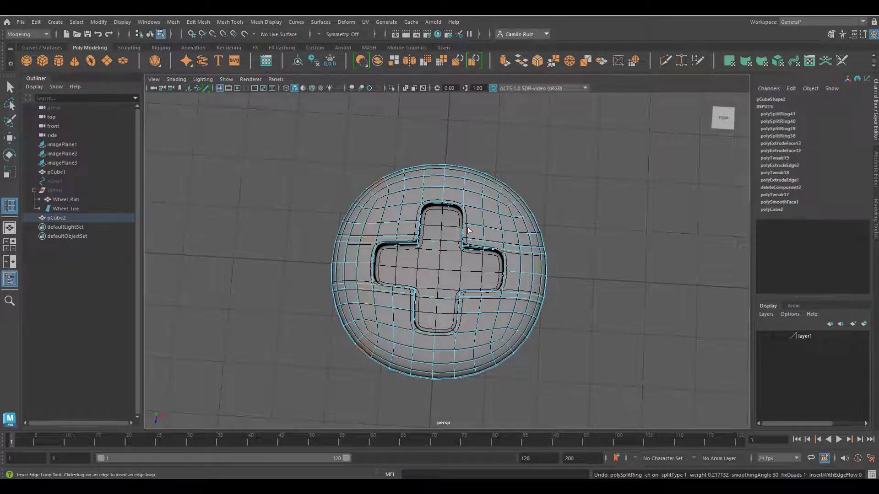
Step: Insert two edge loops alongside the long edges of the recess's other pair of arms and return to object mode
{"action": "left_click_drag", "start_coordinate": [466, 224], "coordinate": [466, 231]}
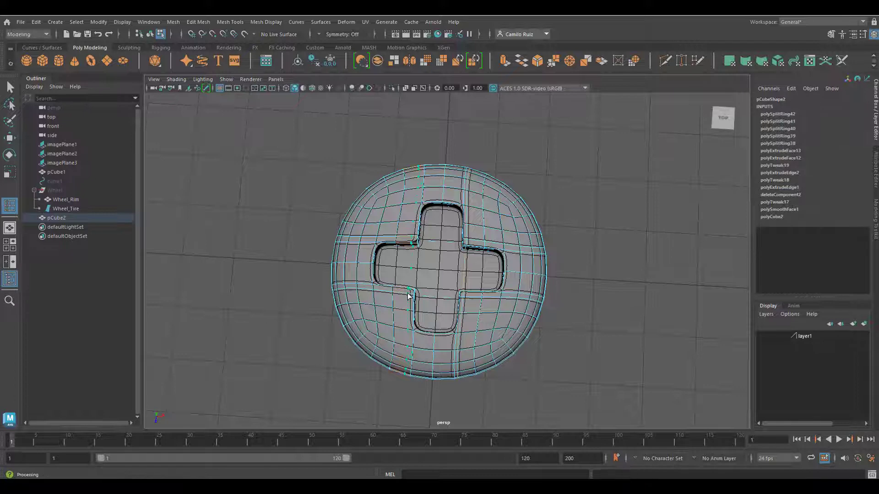
{"action": "left_click_drag", "start_coordinate": [409, 296], "coordinate": [411, 296]}
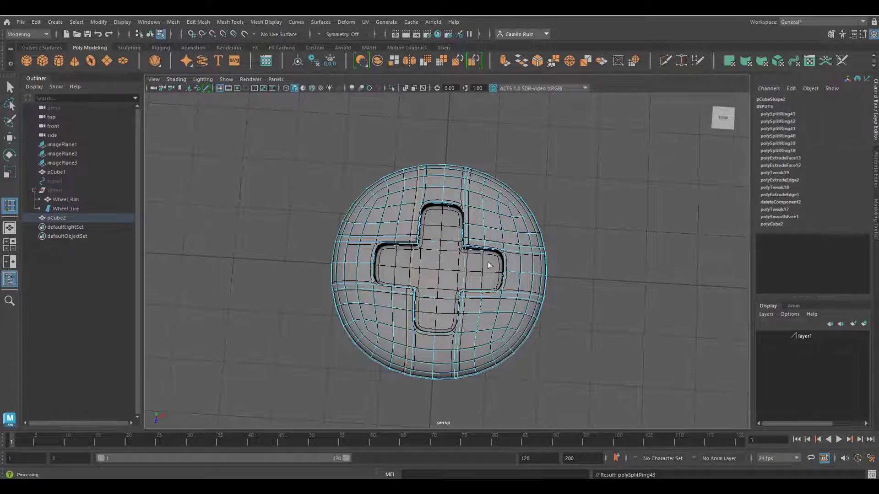
{"action": "left_click_drag", "start_coordinate": [489, 266], "coordinate": [481, 289], "text": "alt"}
{"action": "right_click_drag", "start_coordinate": [496, 219], "coordinate": [539, 208]}
{"action": "left_click_drag", "start_coordinate": [555, 242], "coordinate": [559, 212], "text": "alt"}
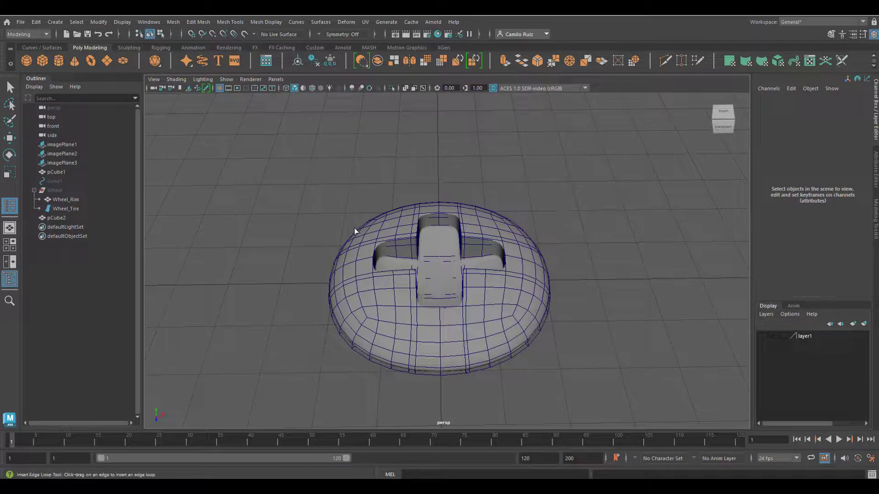
Step: Check the dome's edge loops in wireframe and compare its unsmoothed and smoothed shaded previews
{"action": "key", "text": "4"}
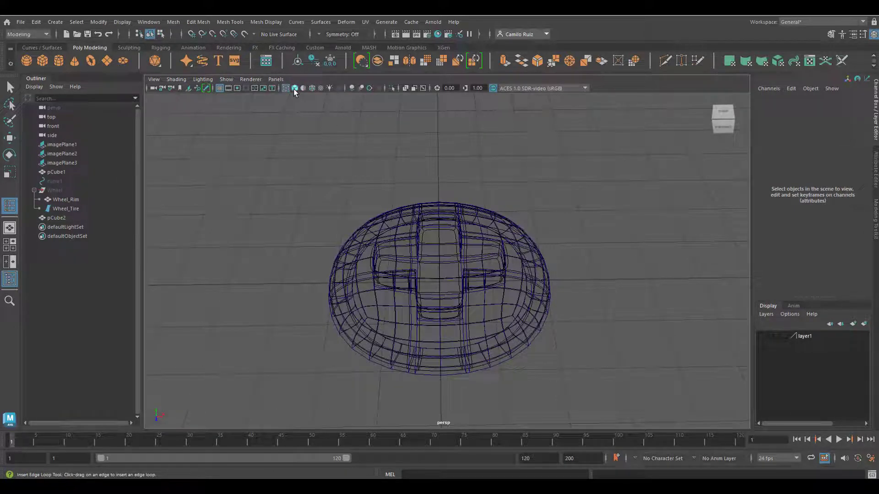
{"action": "key", "text": "5"}
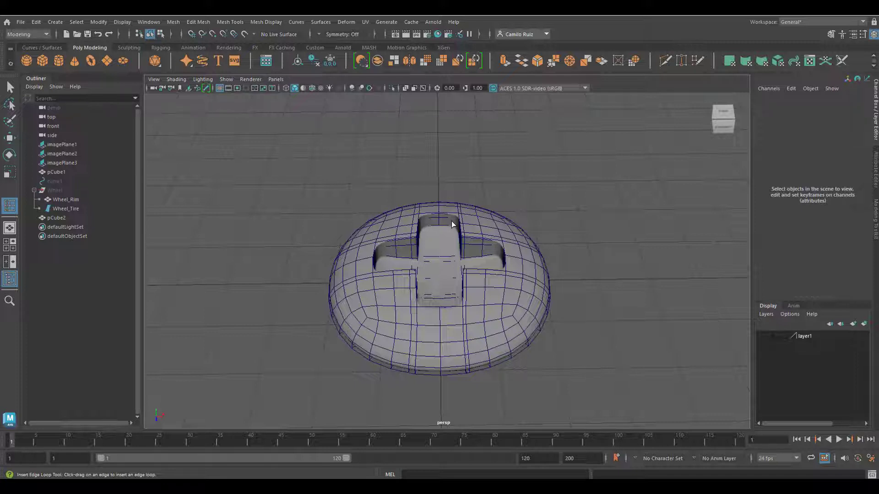
{"action": "right_click_drag", "start_coordinate": [472, 224], "coordinate": [502, 208]}
{"action": "left_click", "coordinate": [10, 87]}
{"action": "left_click", "coordinate": [407, 227]}
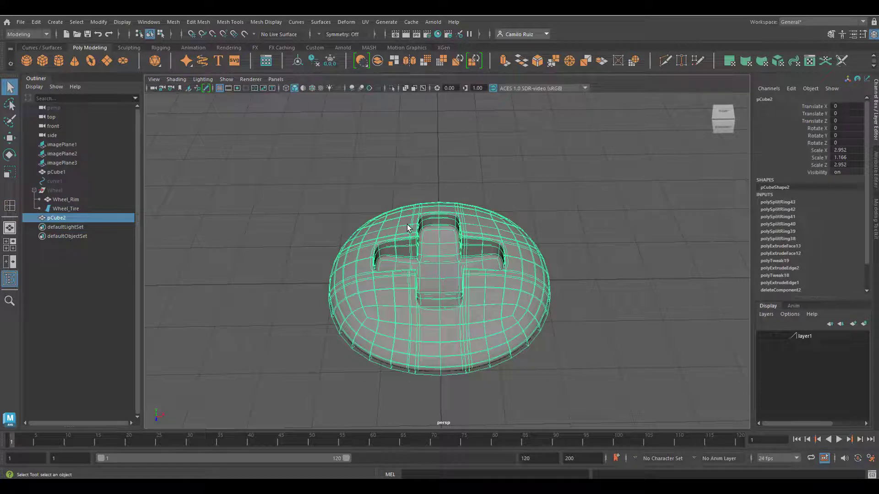
{"action": "key", "text": "3"}
{"action": "left_click", "coordinate": [444, 175]}
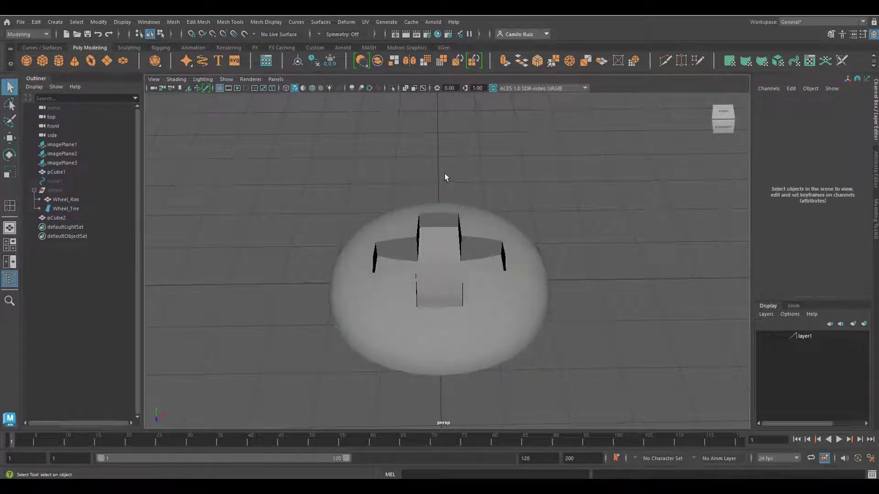
{"action": "left_click", "coordinate": [494, 232]}
{"action": "left_click", "coordinate": [557, 216]}
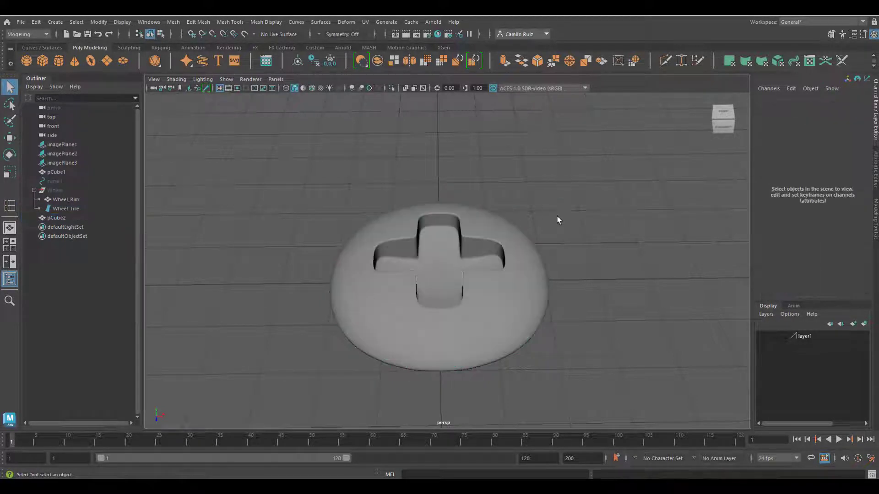
Step: Examine the smoothed dome and its plus-shaped recess from several angles
{"action": "left_click_drag", "start_coordinate": [557, 216], "coordinate": [554, 306], "text": "alt"}
{"action": "scroll", "coordinate": [535, 292], "scroll_direction": "down", "scroll_amount": 5}
{"action": "left_click_drag", "start_coordinate": [527, 256], "coordinate": [519, 339], "text": "alt"}
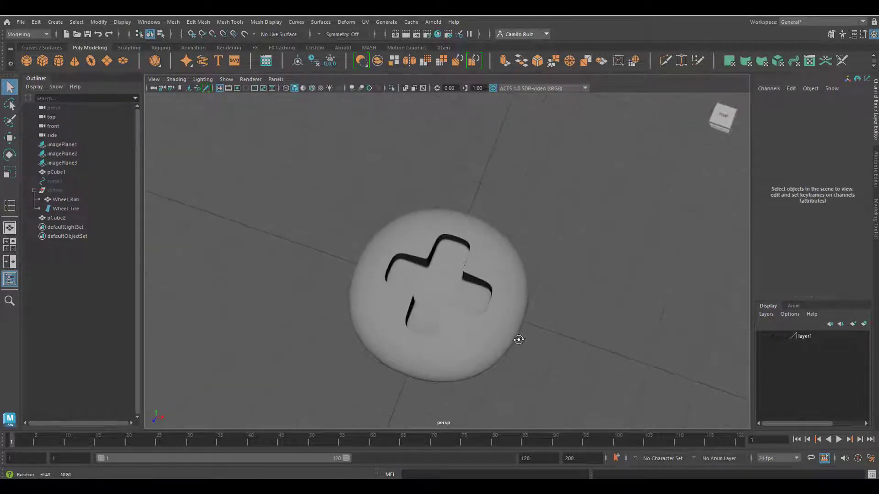
{"action": "left_click", "coordinate": [502, 259]}
{"action": "left_click_drag", "start_coordinate": [502, 259], "coordinate": [472, 279], "text": "alt"}
{"action": "left_click_drag", "start_coordinate": [512, 319], "coordinate": [478, 304], "text": "alt"}
{"action": "left_click", "coordinate": [533, 268]}
{"action": "mouse_move", "coordinate": [532, 269]}
{"action": "left_mouse_down", "text": "alt"}
{"action": "mouse_move", "coordinate": [514, 320]}
{"action": "mouse_move", "coordinate": [526, 277]}
{"action": "mouse_move", "coordinate": [563, 304]}
{"action": "mouse_move", "coordinate": [541, 268]}
{"action": "mouse_move", "coordinate": [510, 273]}
{"action": "mouse_move", "coordinate": [519, 277]}
{"action": "left_mouse_up", "text": "alt"}
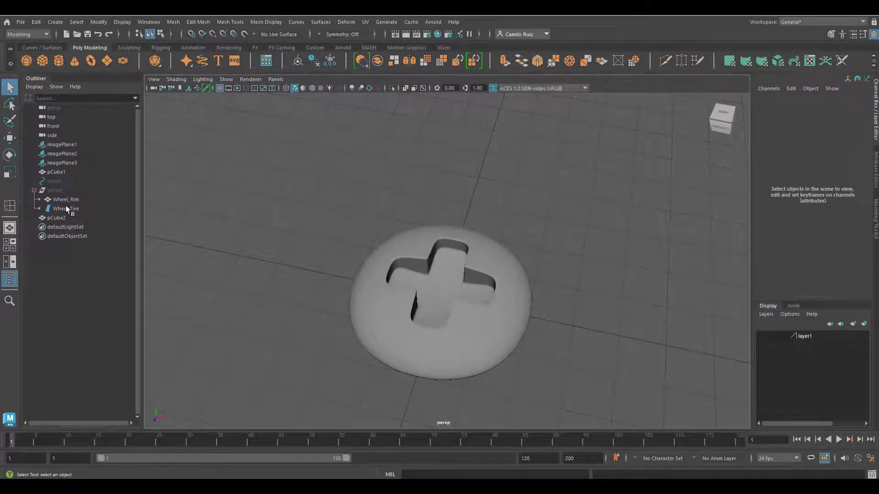
Step: Unhide the Wheel group so its rim and tire are displayed together with the dome
{"action": "left_click", "coordinate": [59, 191]}
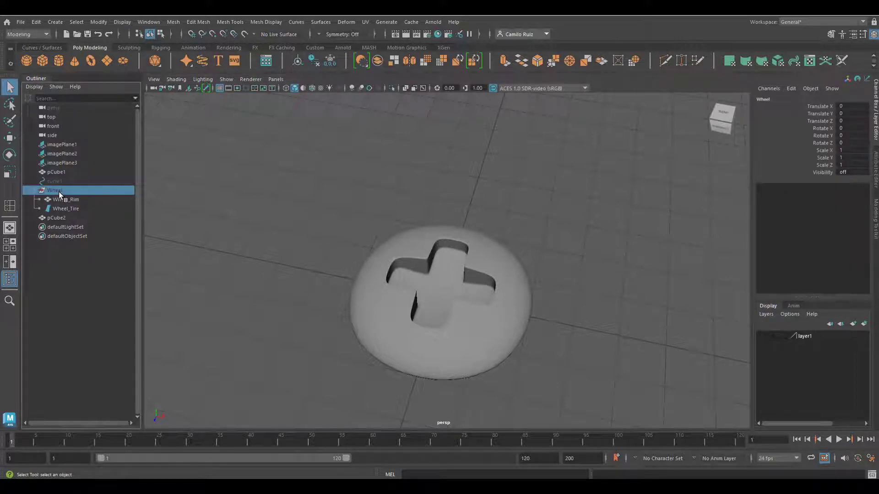
{"action": "key", "text": "shift+h"}
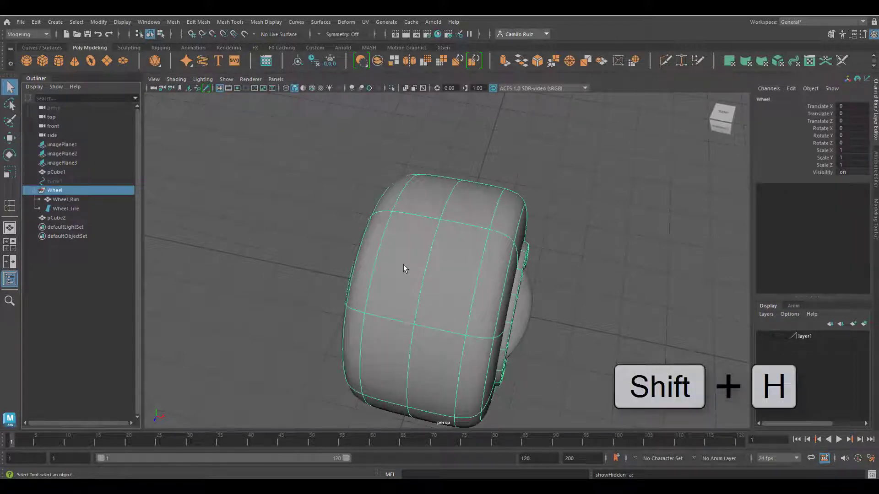
{"action": "left_click_drag", "start_coordinate": [404, 268], "coordinate": [360, 248], "text": "alt"}
Step: Select the dome and set its Rotate Z to -90 so its recess faces outward from the wheel
{"action": "left_click", "coordinate": [422, 276]}
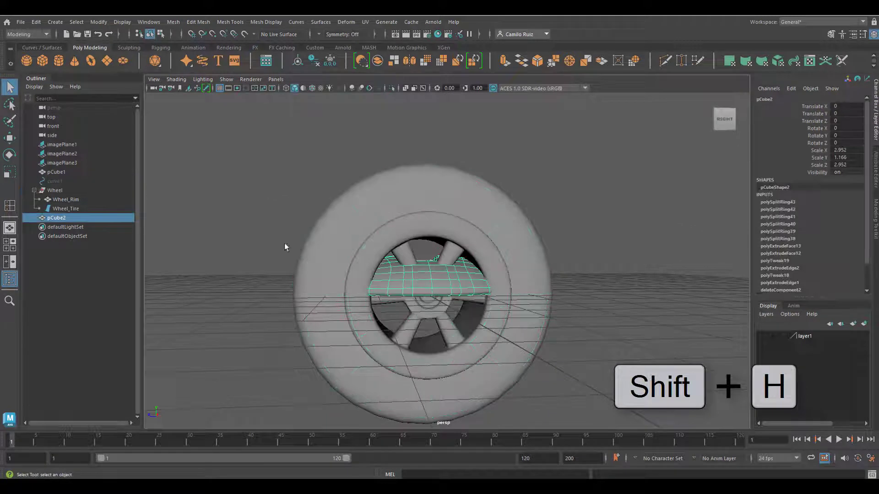
{"action": "left_click", "coordinate": [10, 173]}
{"action": "left_click", "coordinate": [10, 157]}
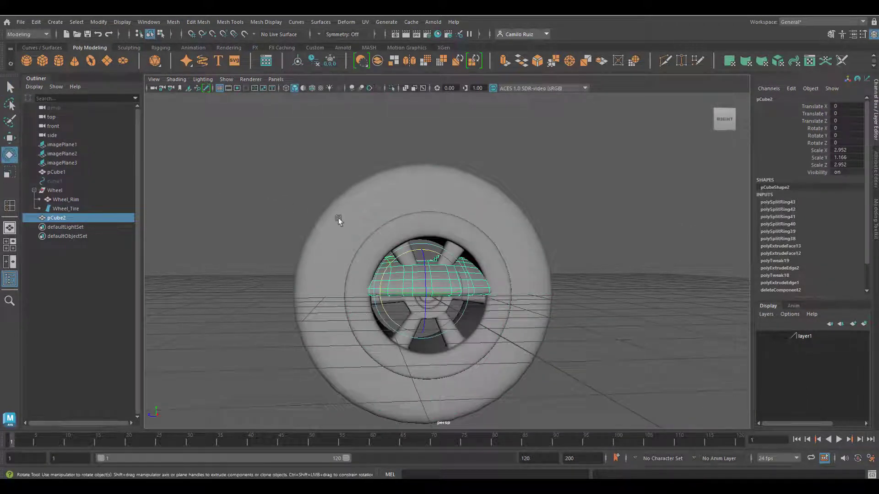
{"action": "left_click_drag", "start_coordinate": [441, 259], "coordinate": [525, 231]}
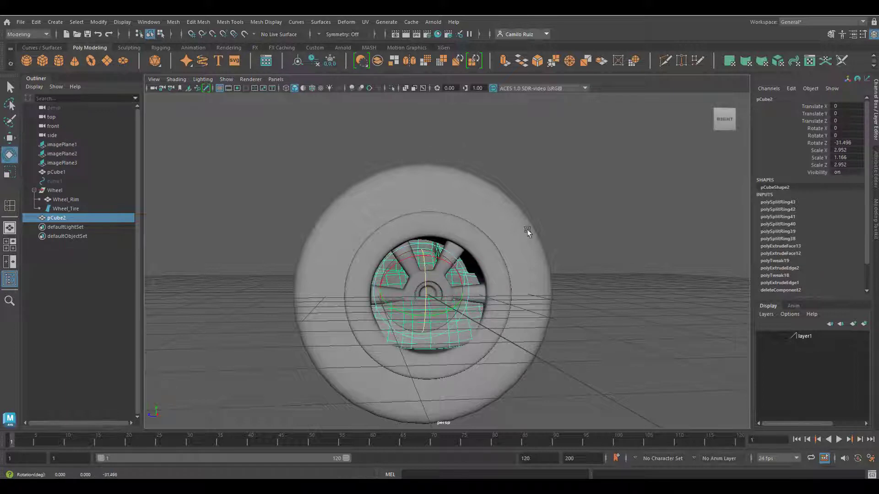
{"action": "double_click", "coordinate": [846, 143]}
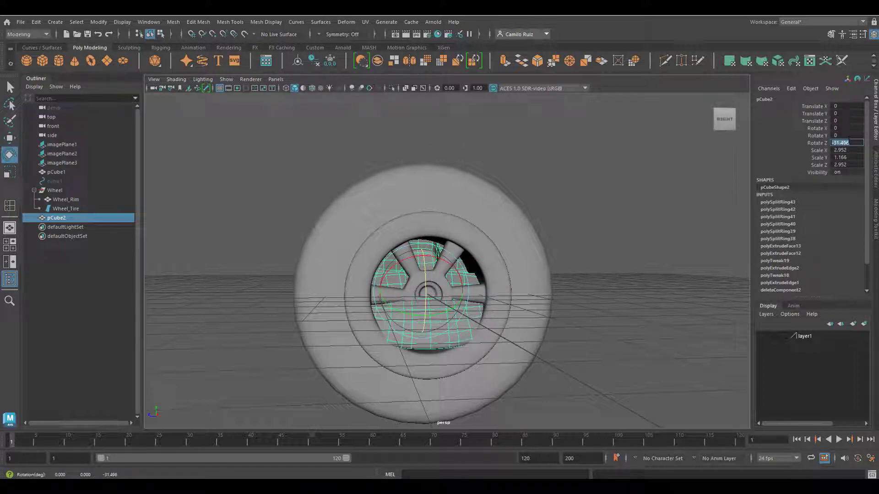
{"action": "type", "text": "-90"}
{"action": "key", "text": "Return"}
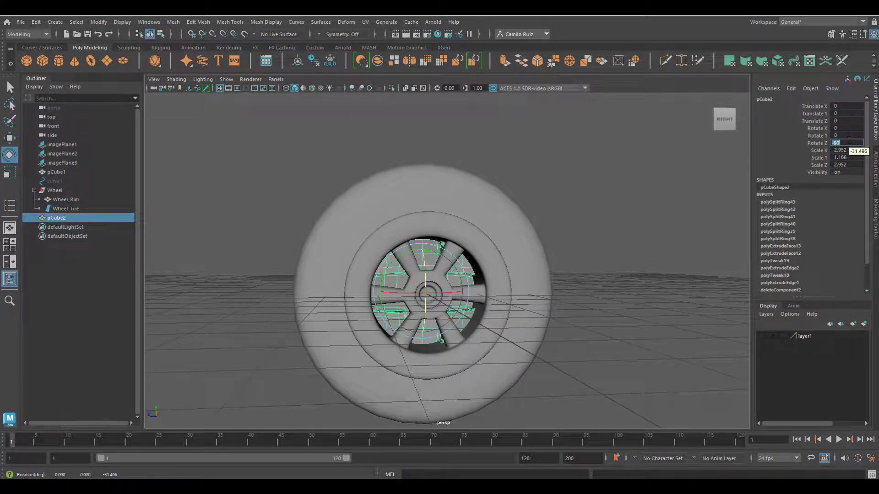
Step: Move the dome outward along X, clear of the rim, to Translate X about 1.77
{"action": "left_click", "coordinate": [10, 138]}
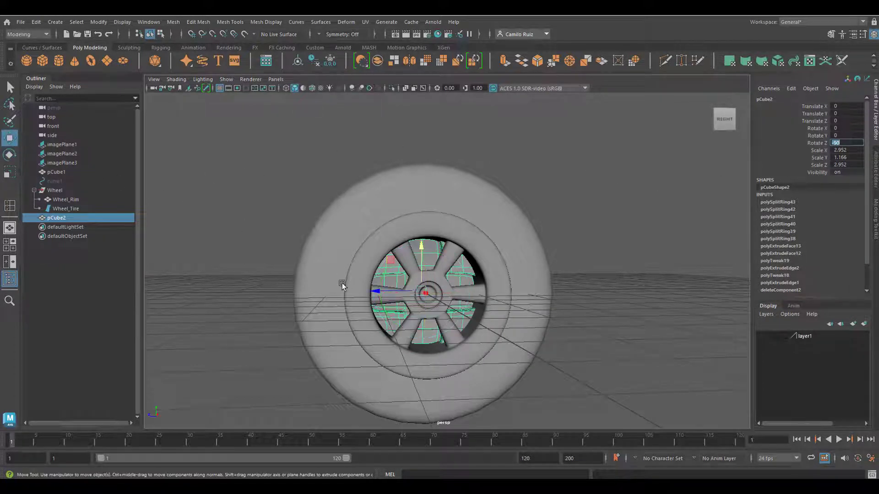
{"action": "left_click_drag", "start_coordinate": [344, 289], "coordinate": [291, 282], "text": "alt"}
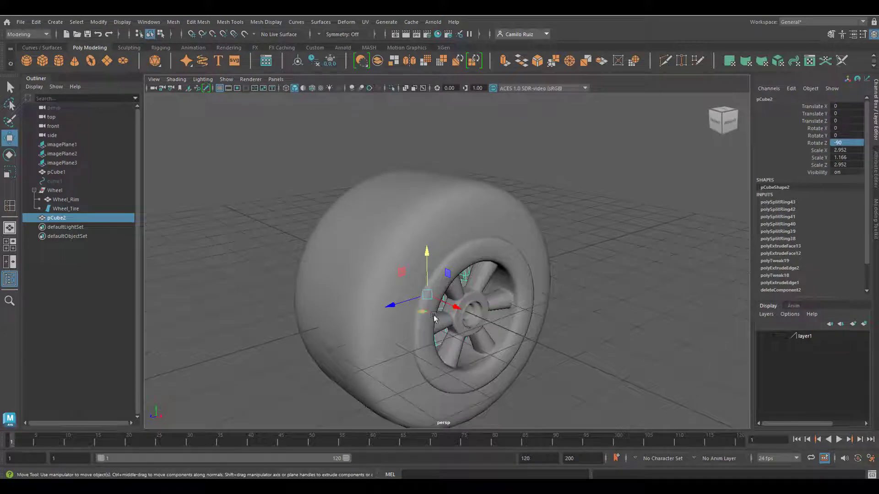
{"action": "left_click_drag", "start_coordinate": [457, 307], "coordinate": [513, 334]}
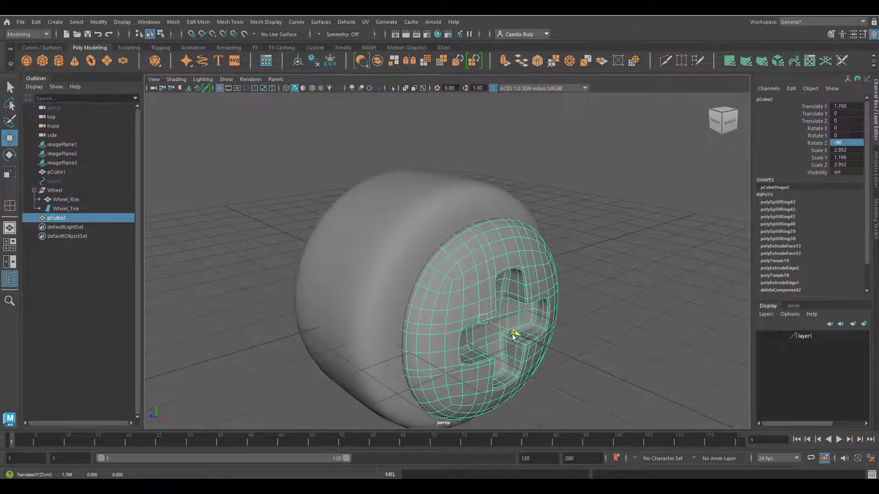
Step: Scale the dome down uniformly to bolt size, about 0.315 in X and Z and 0.124 in Y
{"action": "left_click", "coordinate": [11, 172]}
{"action": "left_click_drag", "start_coordinate": [377, 312], "coordinate": [333, 297], "text": "alt"}
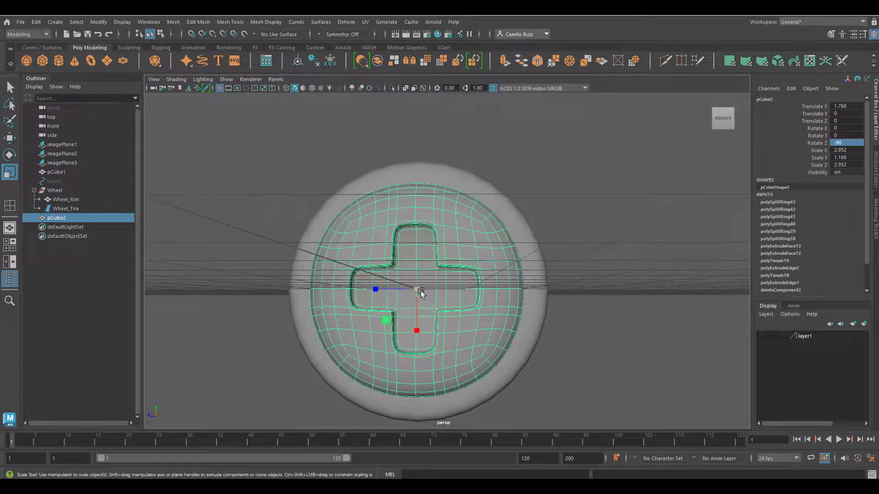
{"action": "left_click_drag", "start_coordinate": [421, 290], "coordinate": [278, 349]}
Step: Move the small dome back along X into the rim's central hub hole, to Translate X about 1.38
{"action": "left_click_drag", "start_coordinate": [386, 337], "coordinate": [403, 343], "text": "alt"}
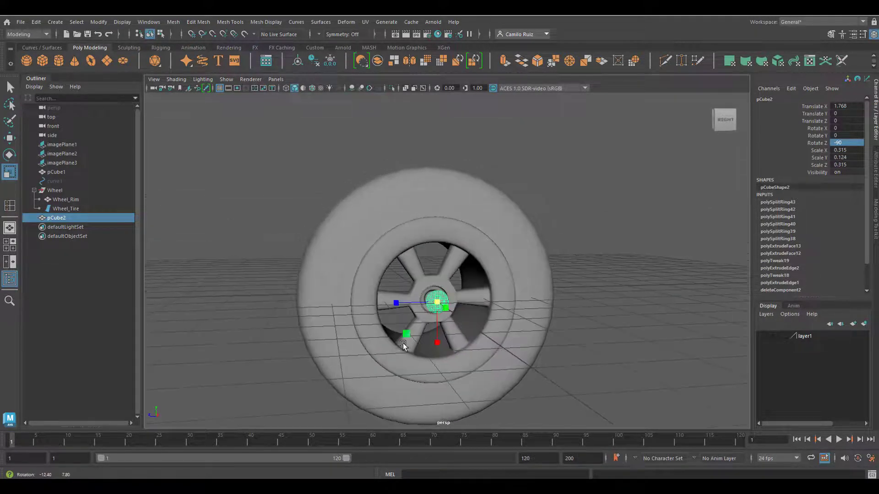
{"action": "right_click_drag", "start_coordinate": [402, 343], "coordinate": [445, 321], "text": "alt"}
{"action": "left_click_drag", "start_coordinate": [436, 345], "coordinate": [441, 353], "text": "alt"}
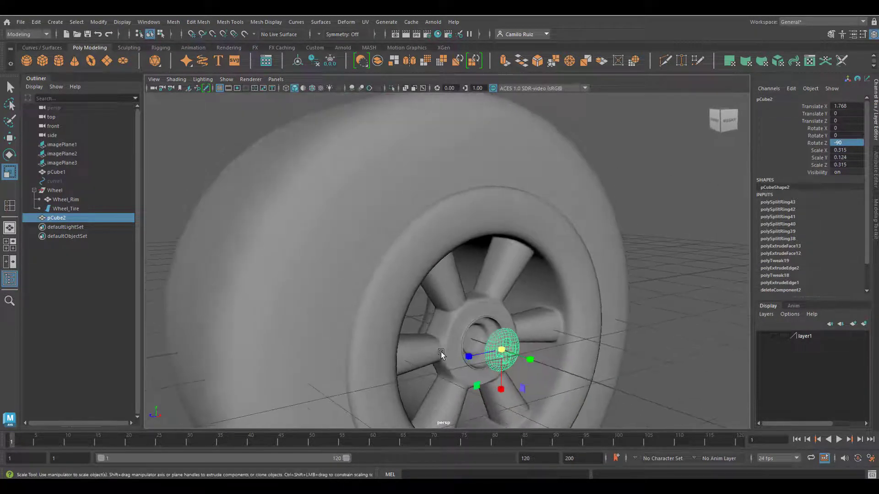
{"action": "left_click", "coordinate": [9, 137]}
{"action": "middle_click_drag", "start_coordinate": [530, 361], "coordinate": [502, 352]}
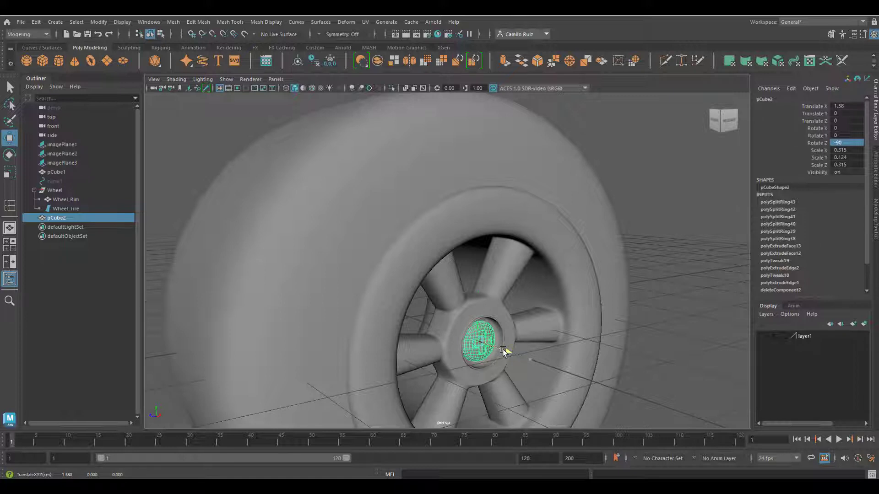
Step: Enlarge the dome to about 0.389 in X and Z to fill the hub hole and shift it outward to Translate X 1.443
{"action": "left_click_drag", "start_coordinate": [502, 353], "coordinate": [451, 356], "text": "alt"}
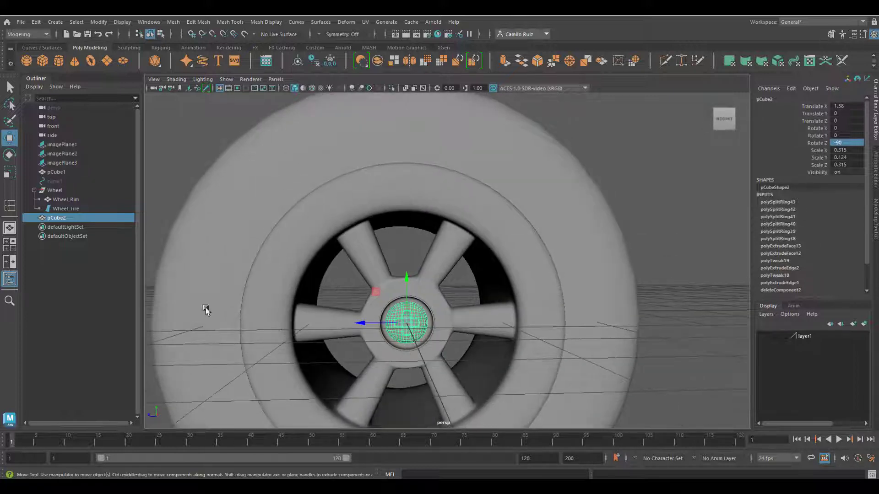
{"action": "left_click", "coordinate": [6, 174]}
{"action": "left_click_drag", "start_coordinate": [407, 326], "coordinate": [452, 359]}
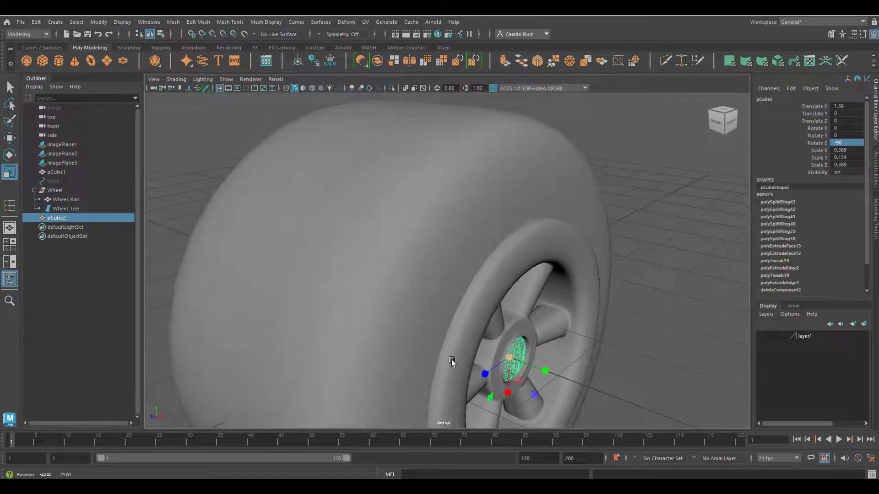
{"action": "key", "text": "w"}
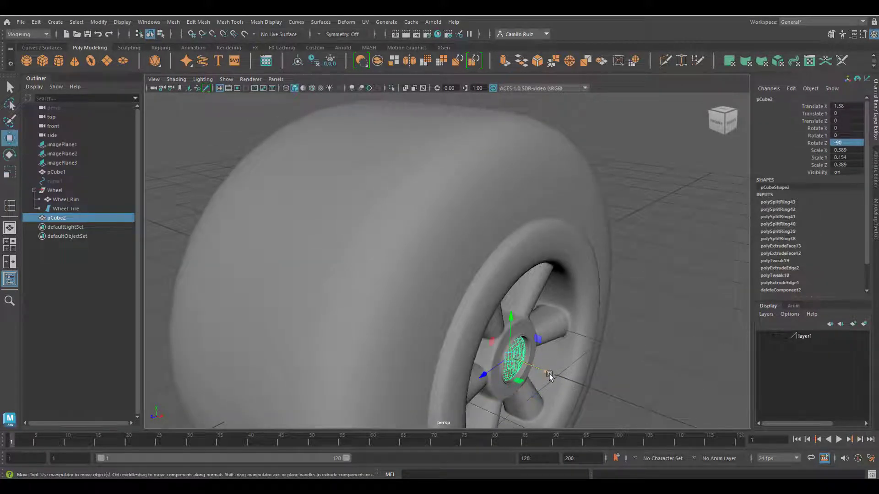
{"action": "left_click_drag", "start_coordinate": [549, 375], "coordinate": [489, 380]}
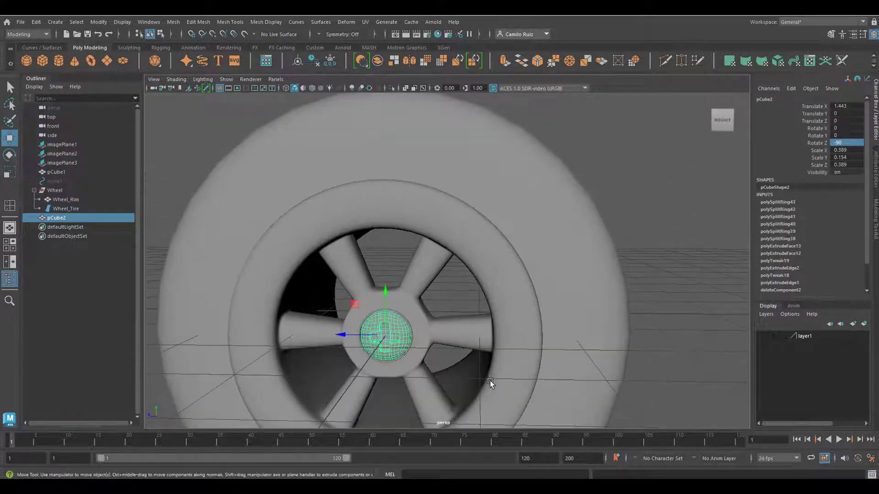
{"action": "left_click", "coordinate": [546, 312]}
{"action": "left_click_drag", "start_coordinate": [546, 312], "coordinate": [496, 327], "text": "alt"}
{"action": "scroll", "coordinate": [561, 317], "scroll_direction": "down", "scroll_amount": 4}
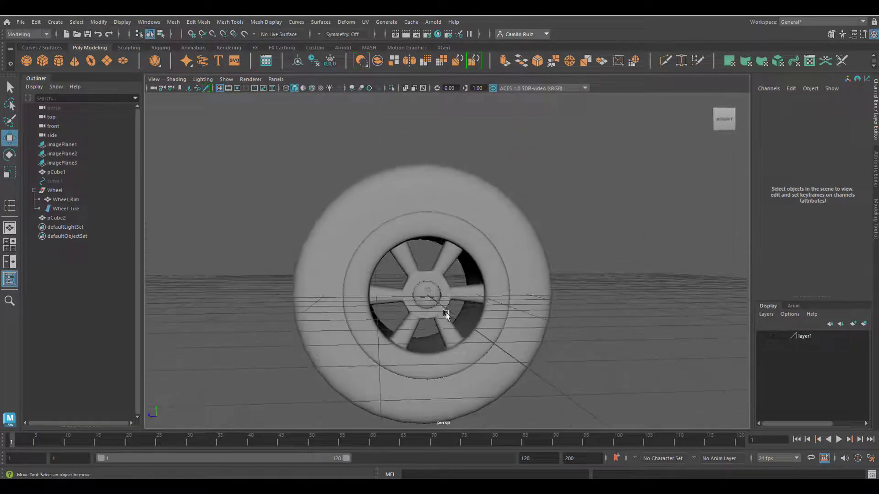
{"action": "left_click_drag", "start_coordinate": [446, 312], "coordinate": [452, 333], "text": "alt"}
{"action": "left_click", "coordinate": [429, 306]}
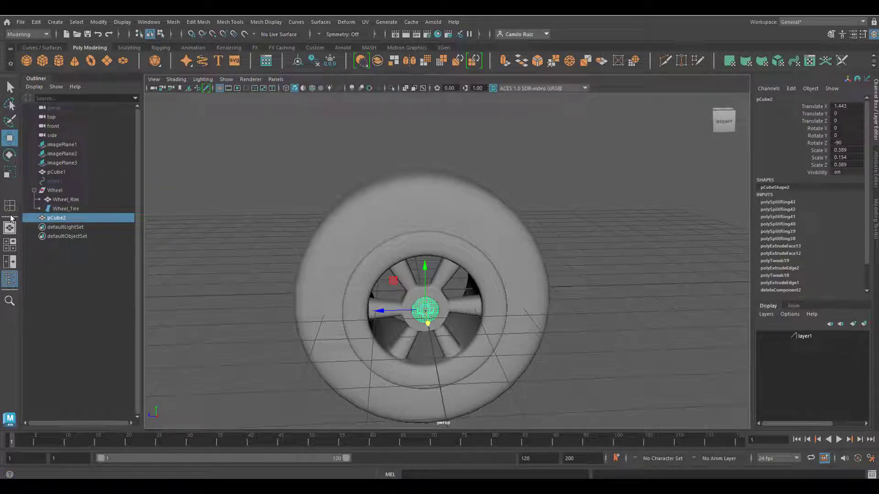
Step: Create a polygon cylinder at the wheel's centre and set its Rotate Z to 90
{"action": "left_click", "coordinate": [58, 61]}
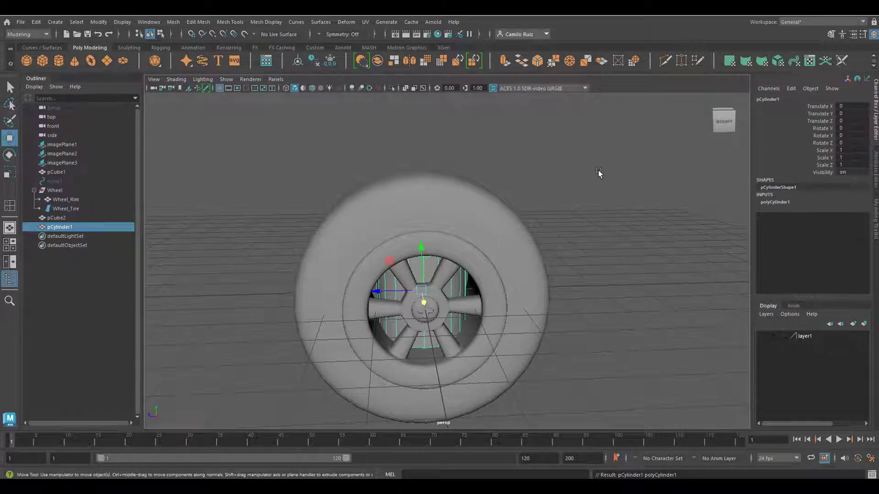
{"action": "left_click", "coordinate": [9, 154]}
{"action": "left_click_drag", "start_coordinate": [422, 276], "coordinate": [422, 293]}
{"action": "left_click", "coordinate": [855, 143]}
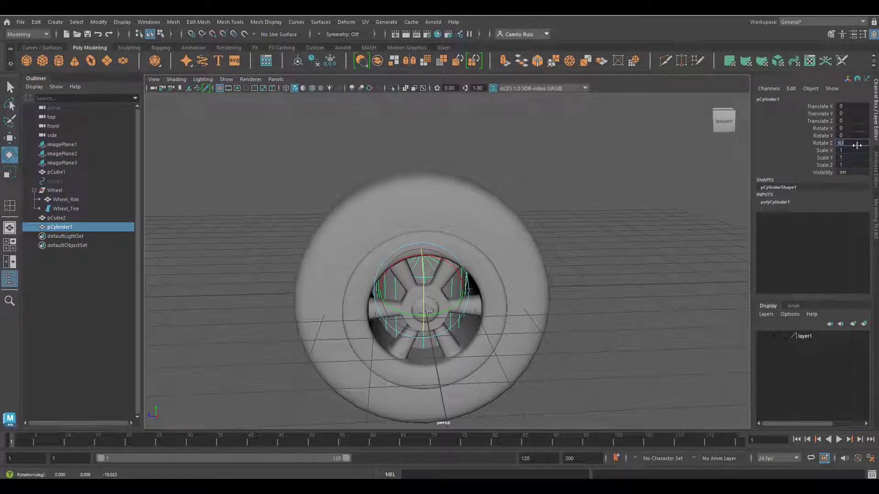
{"action": "key", "text": "Return"}
Step: Scale the cylinder uniformly to about 1.154 and move it along X to about -0.514, filling the inner side of the rim
{"action": "left_click_drag", "start_coordinate": [451, 303], "coordinate": [430, 299], "text": "alt"}
{"action": "key", "text": "r"}
{"action": "left_click_drag", "start_coordinate": [353, 306], "coordinate": [400, 331], "text": "alt"}
{"action": "key", "text": "w"}
{"action": "left_click_drag", "start_coordinate": [467, 306], "coordinate": [440, 303]}
{"action": "left_click_drag", "start_coordinate": [446, 339], "coordinate": [296, 295], "text": "alt"}
{"action": "left_click", "coordinate": [284, 277]}
{"action": "left_click", "coordinate": [407, 293]}
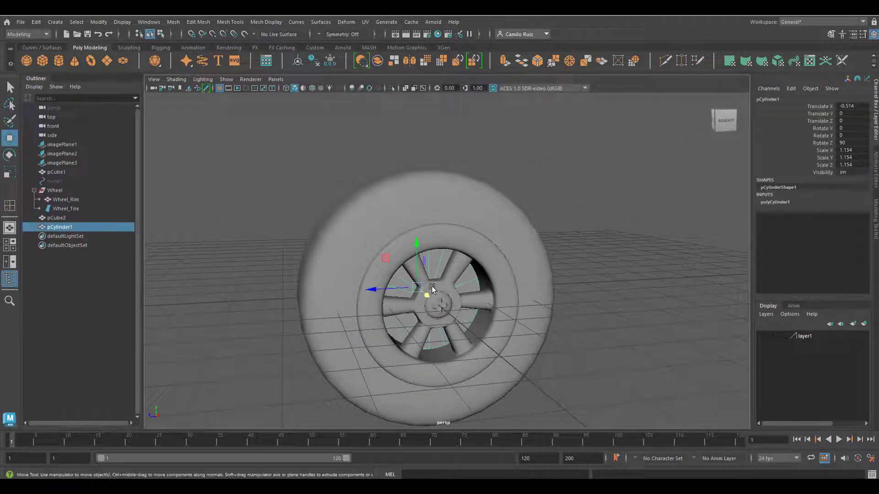
{"action": "left_click_drag", "start_coordinate": [407, 293], "coordinate": [412, 310], "text": "alt"}
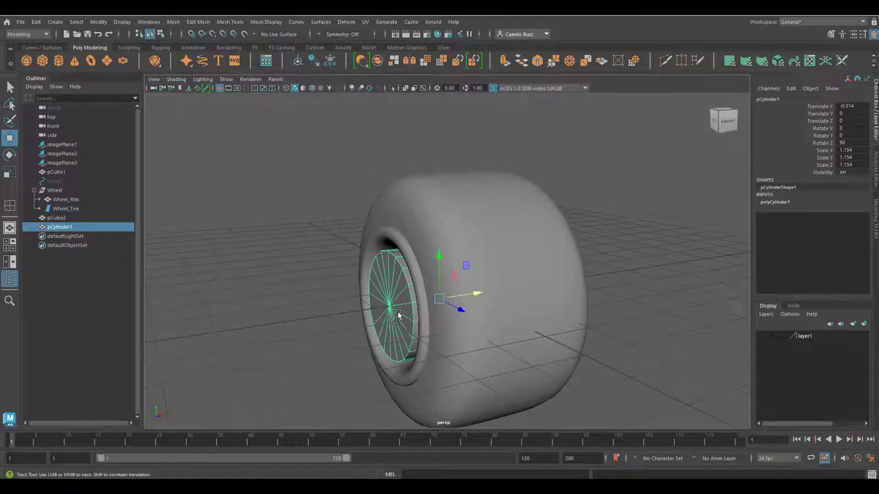
{"action": "middle_click_drag", "start_coordinate": [391, 319], "coordinate": [439, 305], "text": "alt"}
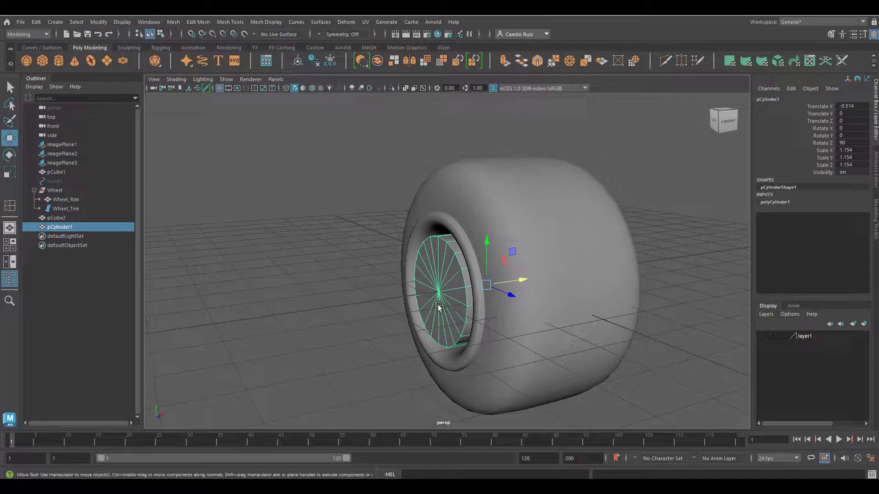
Step: Create a polygon sphere outside the wheel's inner side at Translate X about -3.225 and set its Rotate Z to 90
{"action": "left_click", "coordinate": [28, 59]}
{"action": "left_click_drag", "start_coordinate": [504, 270], "coordinate": [410, 314], "text": "alt"}
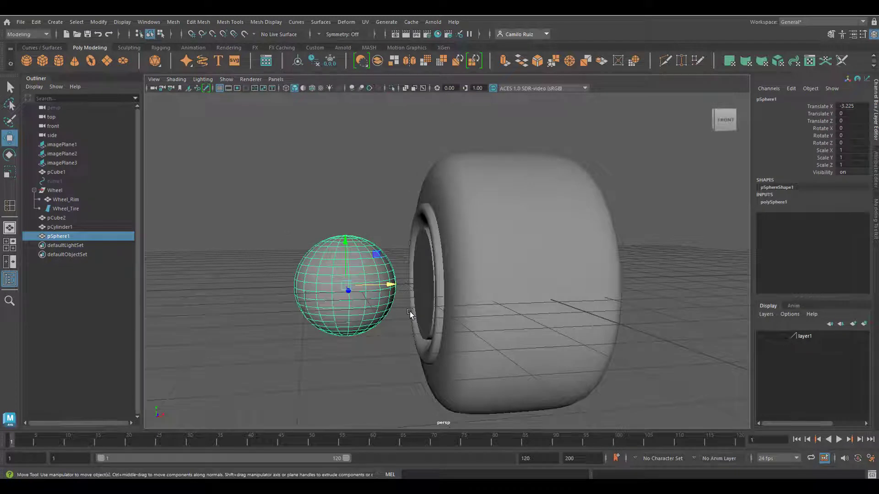
{"action": "left_click", "coordinate": [847, 143]}
{"action": "type", "text": "90"}
{"action": "key", "text": "Return"}
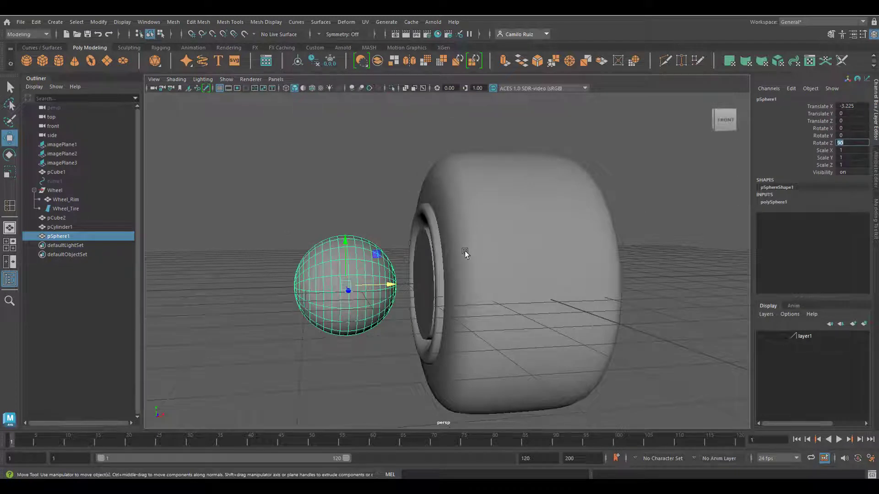
{"action": "left_click_drag", "start_coordinate": [465, 251], "coordinate": [485, 253], "text": "alt"}
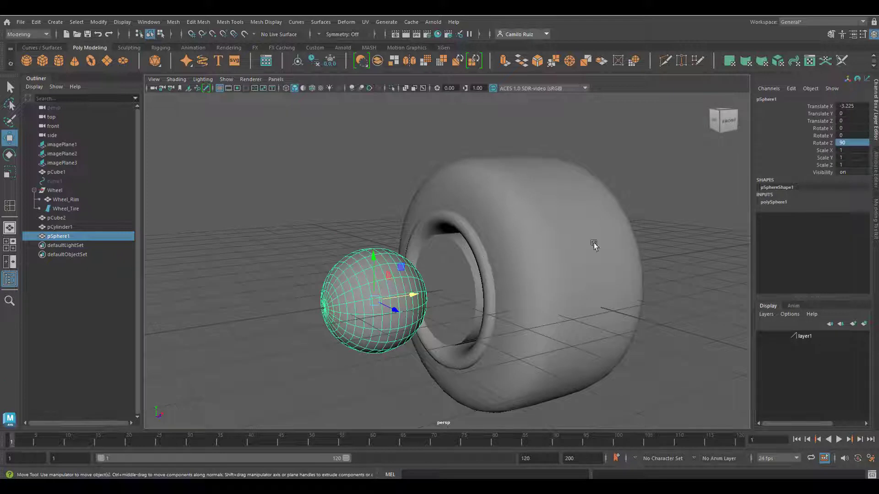
Step: Set the sphere's Subdivisions Axis and Subdivisions Height to 12
{"action": "left_click", "coordinate": [774, 202]}
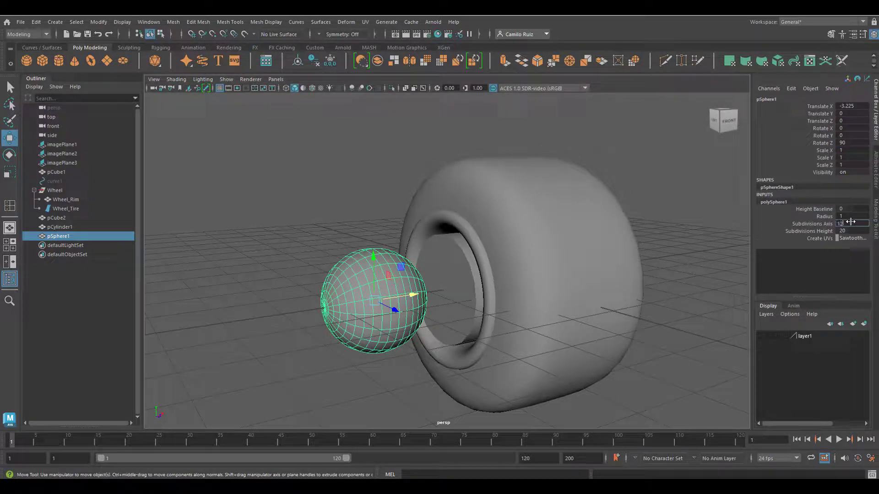
{"action": "left_click", "coordinate": [851, 222]}
{"action": "type", "text": "12"}
{"action": "key", "text": "Return"}
{"action": "left_click", "coordinate": [853, 231]}
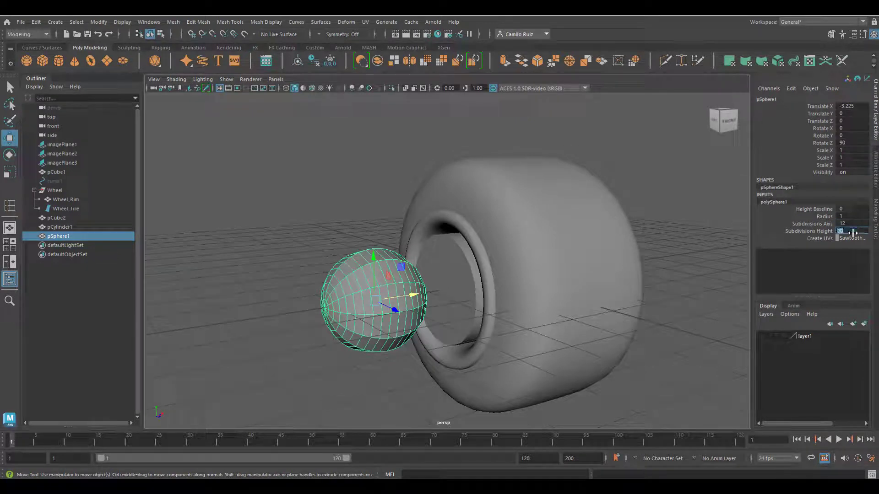
{"action": "type", "text": "12"}
{"action": "key", "text": "Return"}
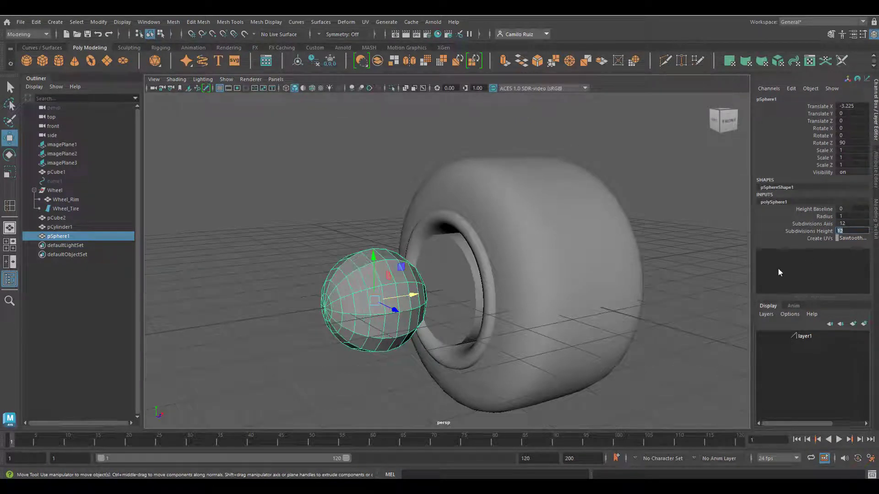
Step: Delete the half of the sphere's faces that points toward the wheel
{"action": "left_click_drag", "start_coordinate": [490, 299], "coordinate": [575, 301], "text": "alt"}
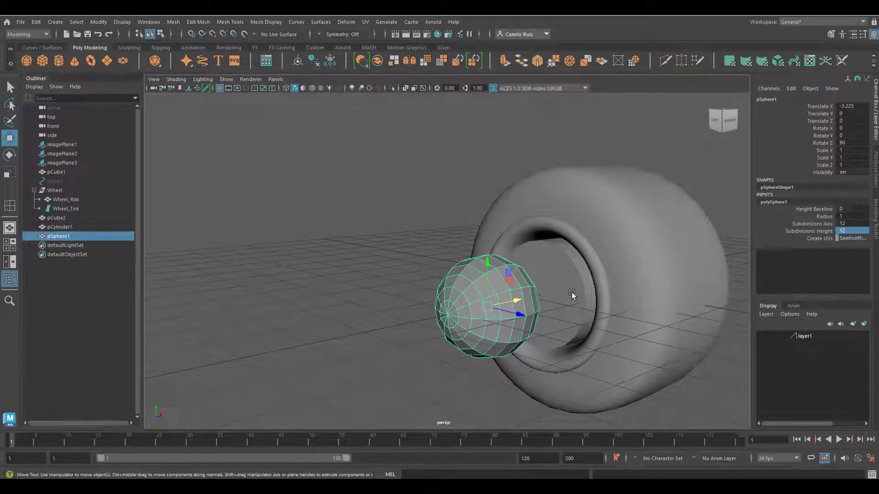
{"action": "left_click_drag", "start_coordinate": [572, 293], "coordinate": [533, 332], "text": "alt"}
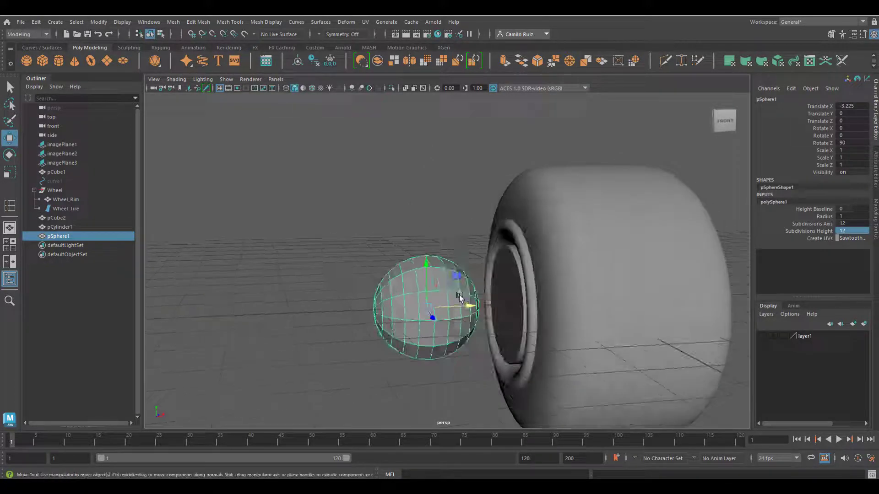
{"action": "right_click_drag", "start_coordinate": [459, 294], "coordinate": [463, 249]}
{"action": "left_click_drag", "start_coordinate": [462, 249], "coordinate": [464, 282], "text": "alt"}
{"action": "left_click_drag", "start_coordinate": [417, 224], "coordinate": [492, 323]}
{"action": "key", "text": "Delete"}
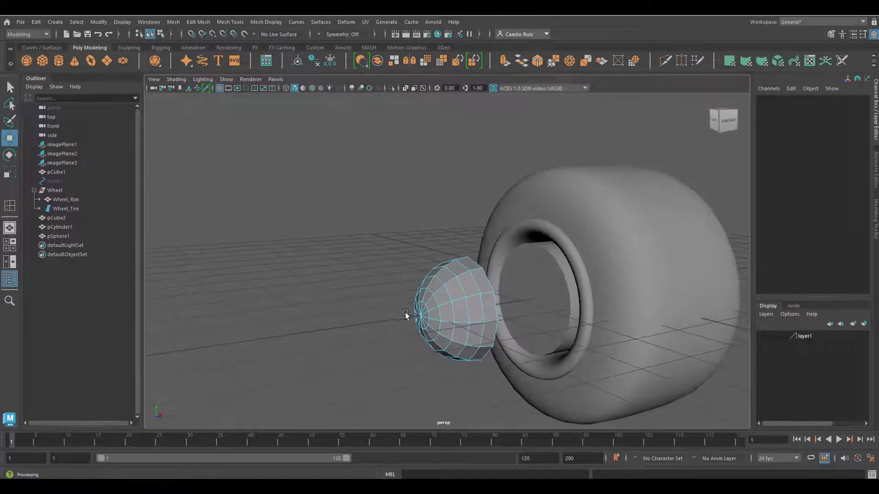
Step: Move the half-sphere along X to about -1.469 and scale it uniformly to about 1.434 to fit the rim opening
{"action": "right_click_drag", "start_coordinate": [475, 305], "coordinate": [520, 206]}
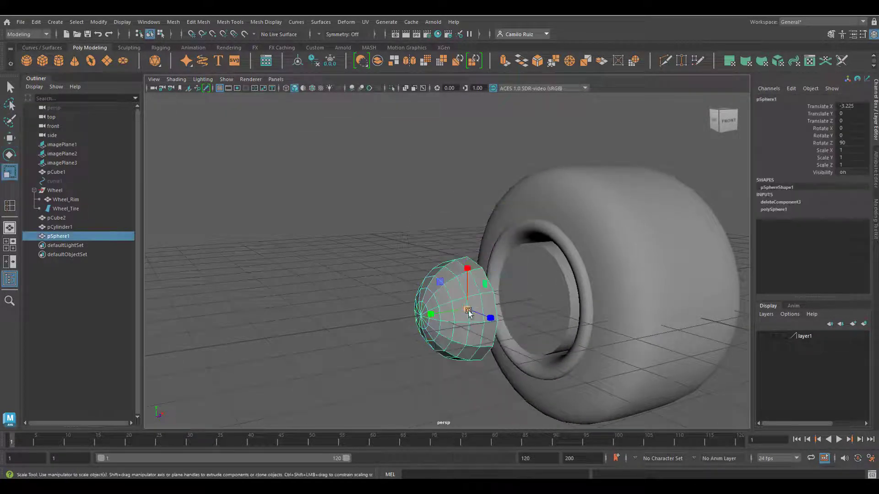
{"action": "left_click_drag", "start_coordinate": [498, 304], "coordinate": [574, 330]}
{"action": "key", "text": "r"}
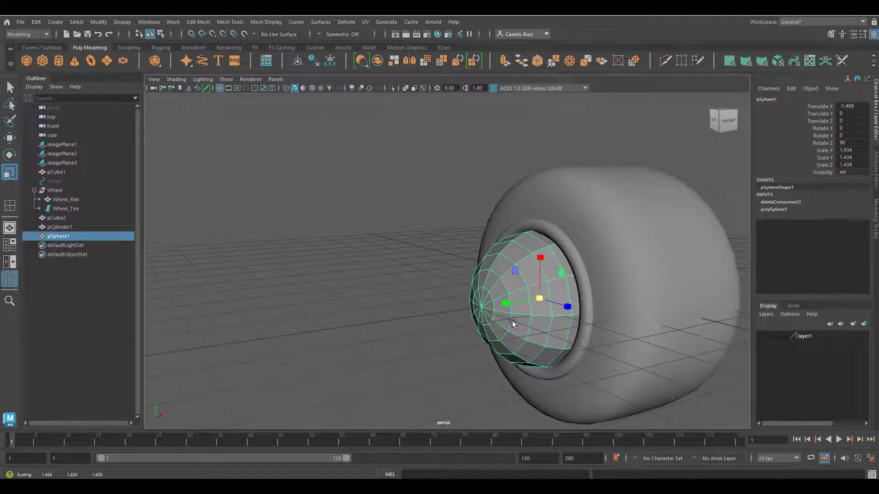
{"action": "mouse_move", "coordinate": [513, 322]}
{"action": "left_mouse_down", "text": "alt"}
{"action": "mouse_move", "coordinate": [557, 323]}
{"action": "mouse_move", "coordinate": [516, 321]}
{"action": "left_mouse_up", "text": "alt"}
Step: Turn on smooth mesh preview for the half-sphere and inspect how it sits in the rim
{"action": "key", "text": "3"}
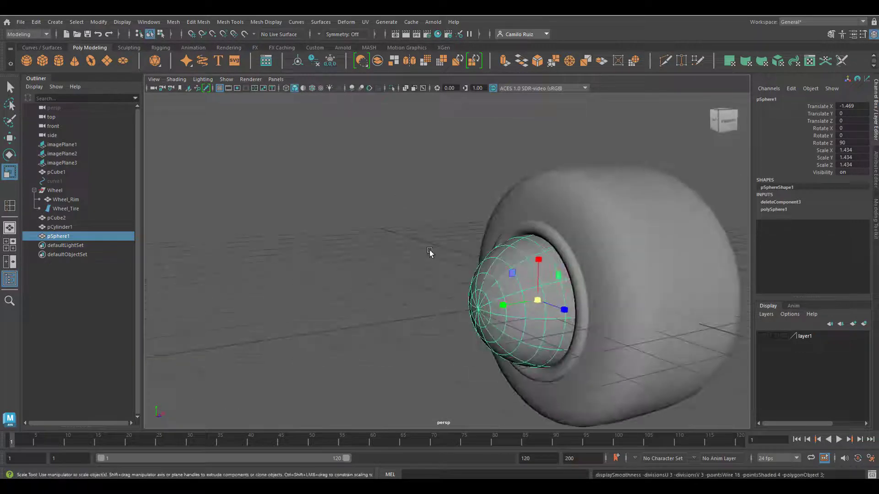
{"action": "left_click", "coordinate": [430, 250]}
{"action": "left_click_drag", "start_coordinate": [557, 280], "coordinate": [586, 287], "text": "alt"}
{"action": "left_click", "coordinate": [546, 295]}
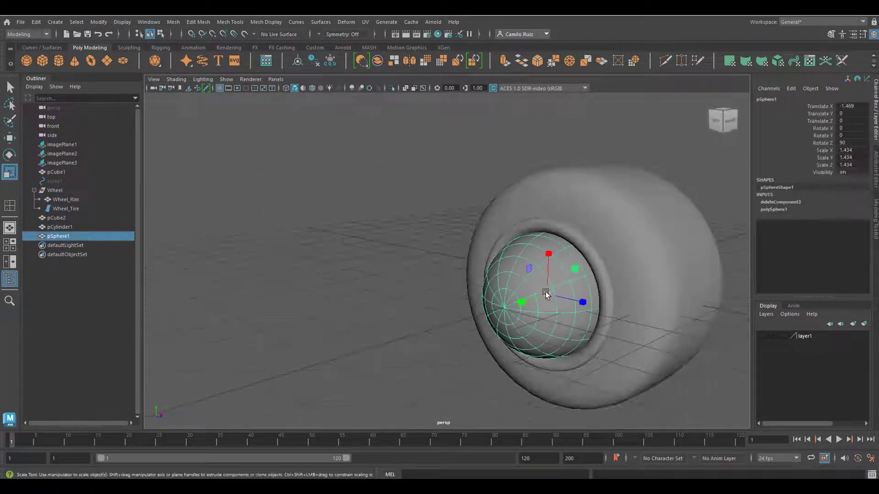
{"action": "left_click_drag", "start_coordinate": [508, 314], "coordinate": [533, 305], "text": "alt"}
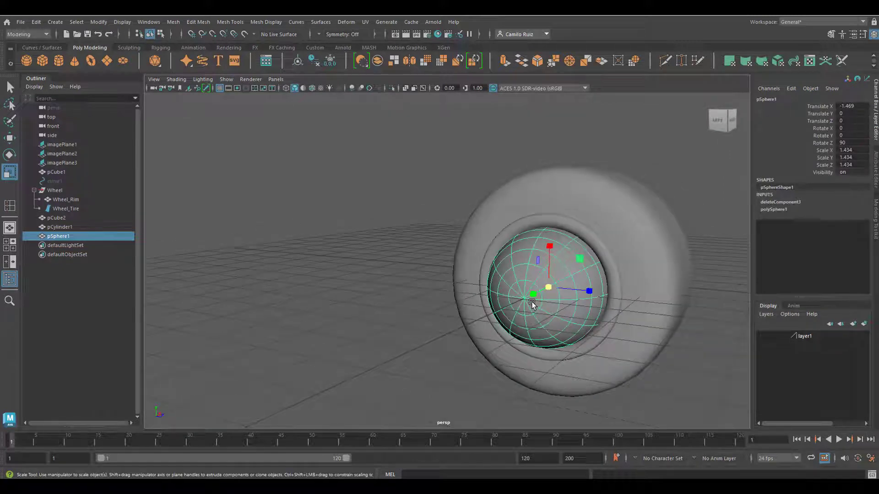
Step: Extrude the ring of faces around the half-sphere's pole outward along X by about 0.158
{"action": "right_click_drag", "start_coordinate": [532, 304], "coordinate": [538, 238]}
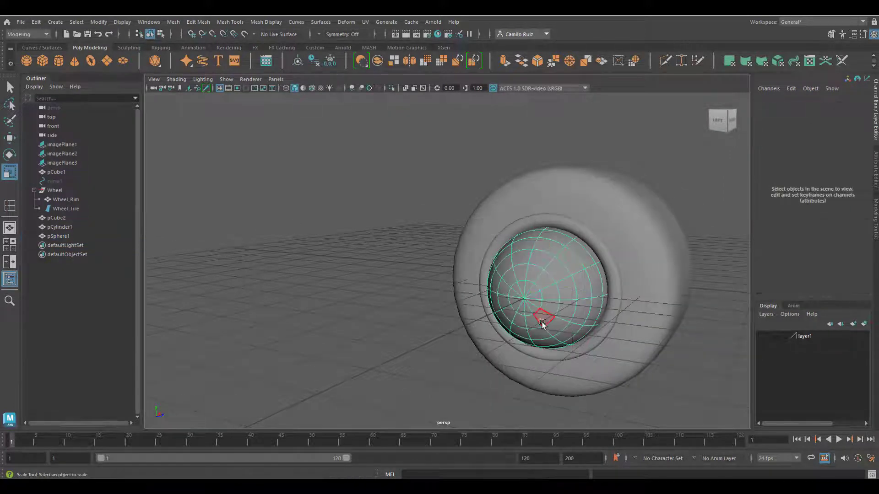
{"action": "left_click", "coordinate": [533, 306]}
{"action": "scroll", "coordinate": [539, 304], "scroll_direction": "up", "scroll_amount": 4}
{"action": "scroll", "coordinate": [582, 312], "scroll_direction": "up", "scroll_amount": 2}
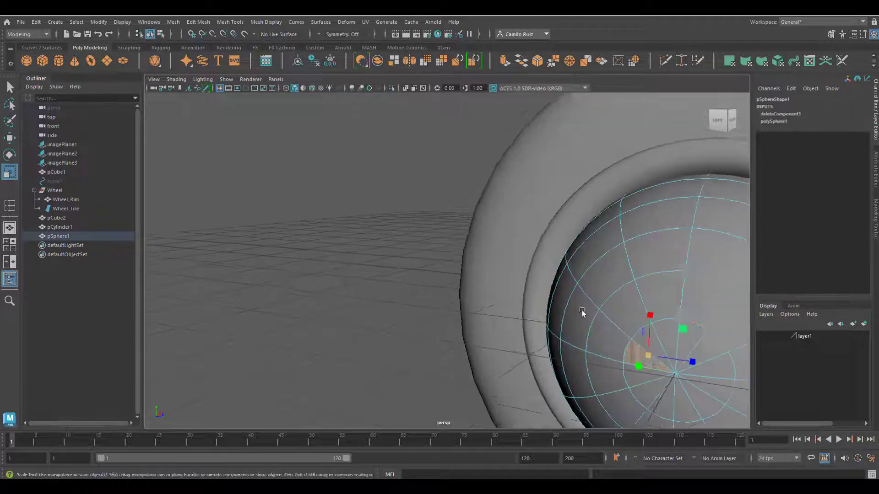
{"action": "scroll", "coordinate": [582, 312], "scroll_direction": "up", "scroll_amount": 2}
{"action": "middle_click_drag", "start_coordinate": [582, 311], "coordinate": [542, 260], "text": "alt"}
{"action": "mouse_move", "coordinate": [484, 277]}
{"action": "left_mouse_down", "text": "shift"}
{"action": "mouse_move", "coordinate": [526, 326]}
{"action": "mouse_move", "coordinate": [604, 263]}
{"action": "mouse_move", "coordinate": [498, 224]}
{"action": "left_mouse_up", "text": "shift"}
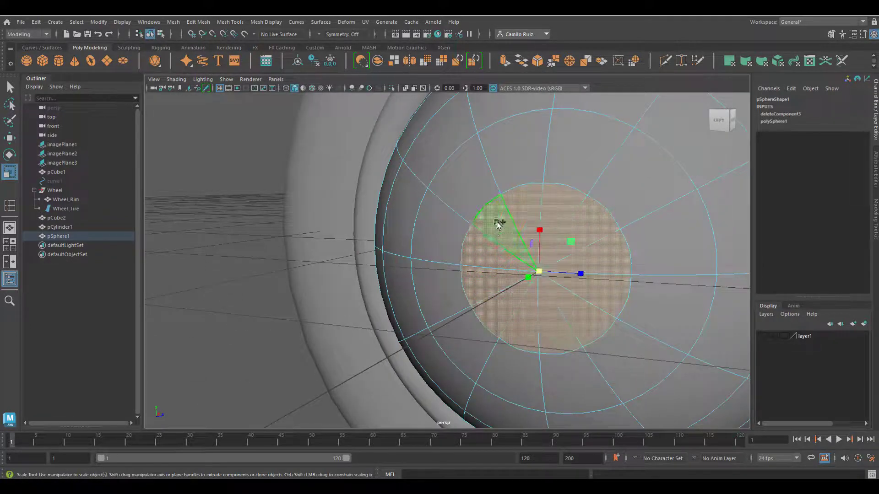
{"action": "key", "text": "ctrl+e"}
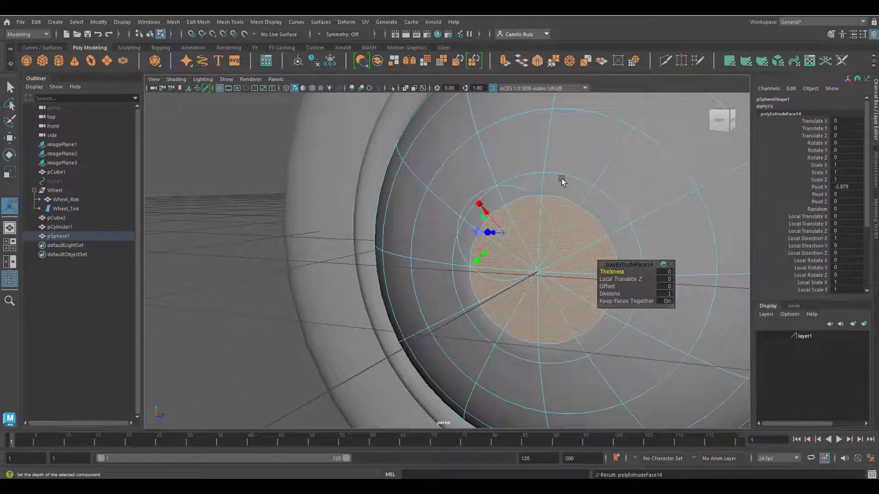
{"action": "left_click_drag", "start_coordinate": [574, 235], "coordinate": [394, 277], "text": "alt"}
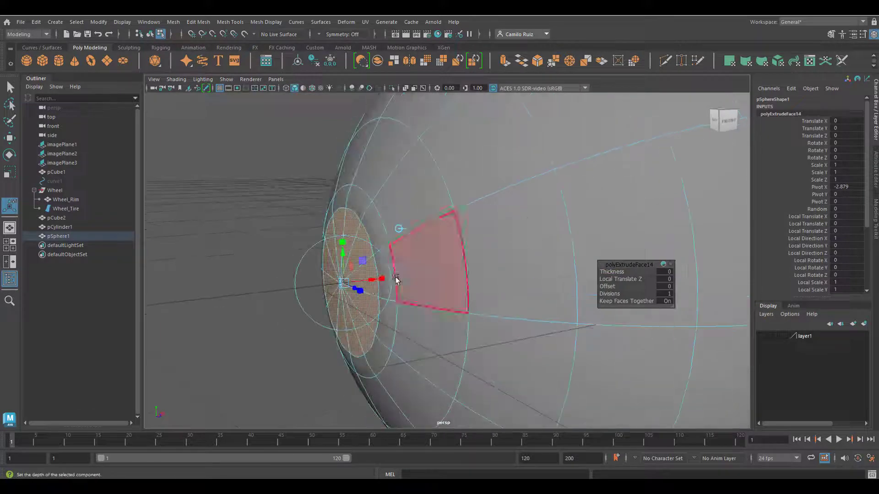
{"action": "left_click", "coordinate": [369, 279]}
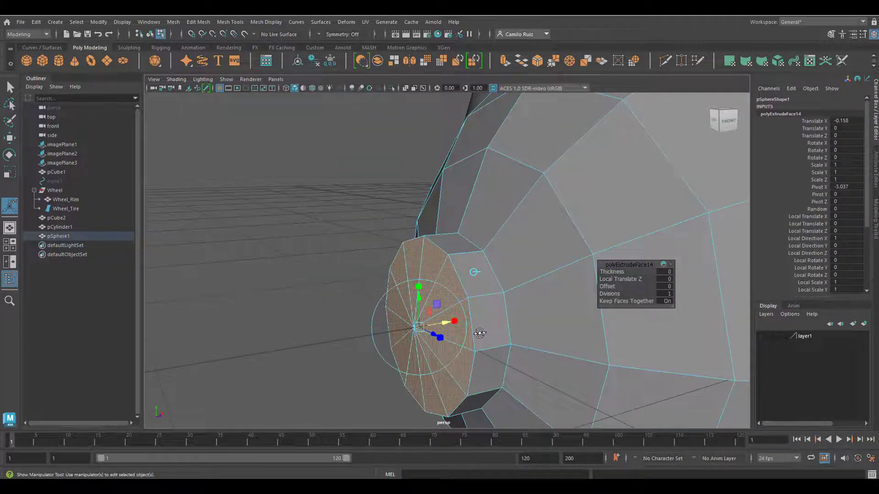
{"action": "left_click_drag", "start_coordinate": [479, 333], "coordinate": [562, 370], "text": "alt"}
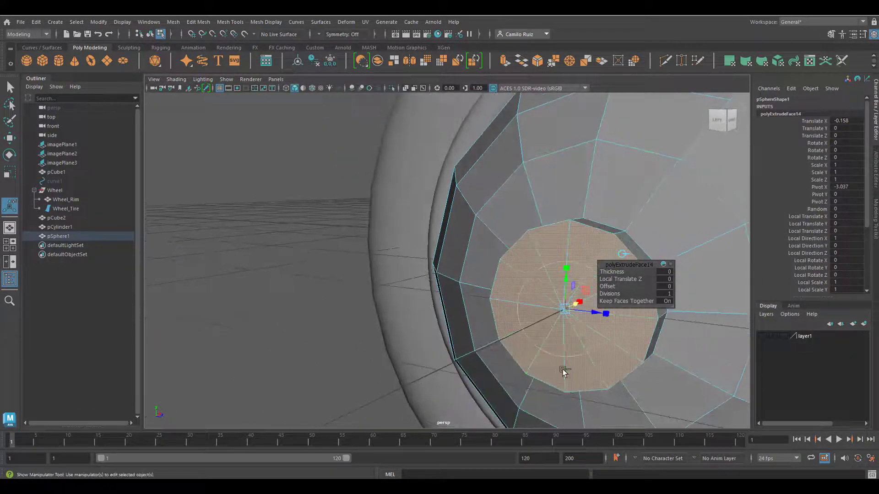
Step: Extrude the raised cap faces with a slight inset, and extrude them again inward along X by about 0.335 to form a recess
{"action": "key", "text": "ctrl+e"}
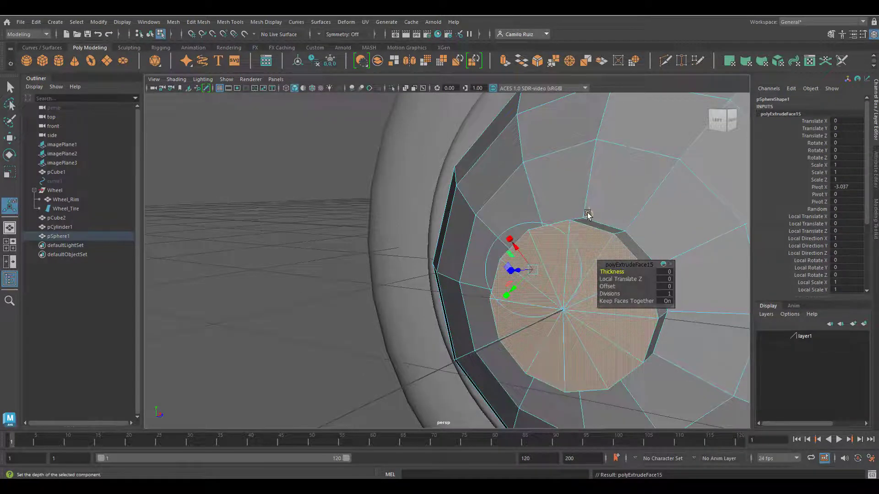
{"action": "key", "text": "ctrl+e"}
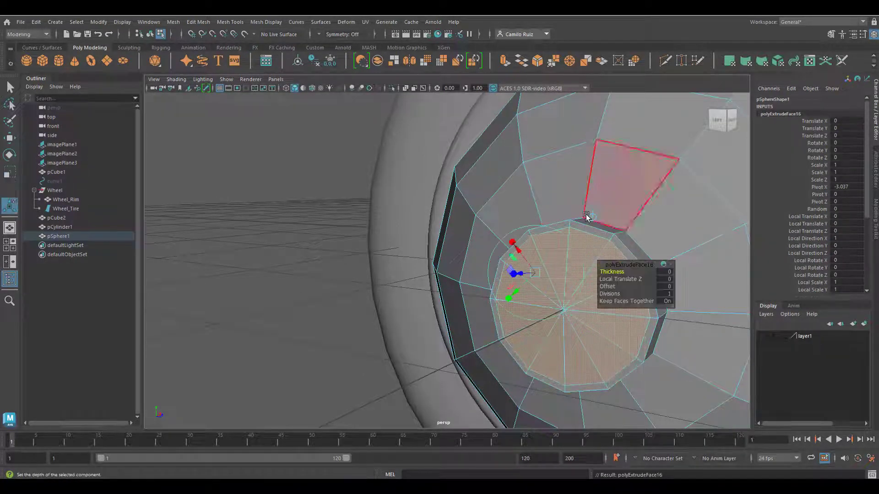
{"action": "left_click", "coordinate": [591, 217]}
{"action": "left_click_drag", "start_coordinate": [565, 344], "coordinate": [526, 341], "text": "alt"}
{"action": "left_click_drag", "start_coordinate": [390, 300], "coordinate": [428, 323]}
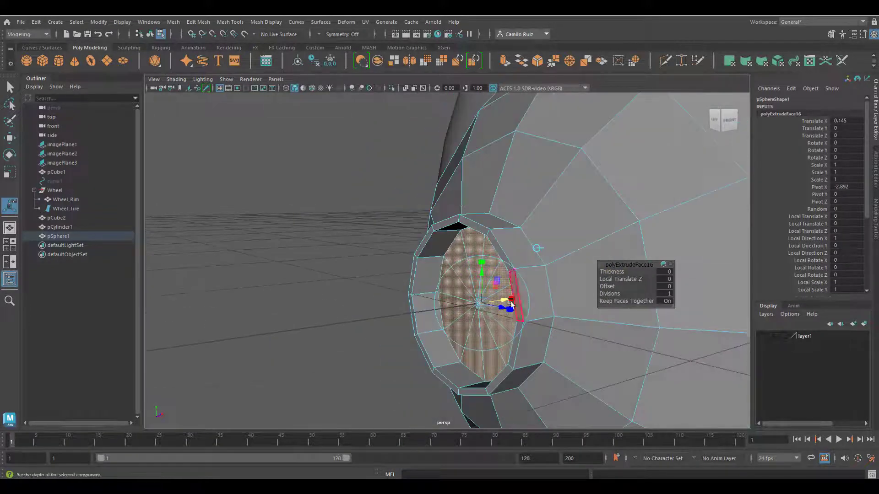
{"action": "left_click_drag", "start_coordinate": [501, 300], "coordinate": [540, 300]}
{"action": "left_click_drag", "start_coordinate": [476, 315], "coordinate": [542, 314], "text": "alt"}
{"action": "middle_click_drag", "start_coordinate": [490, 314], "coordinate": [436, 333], "text": "alt"}
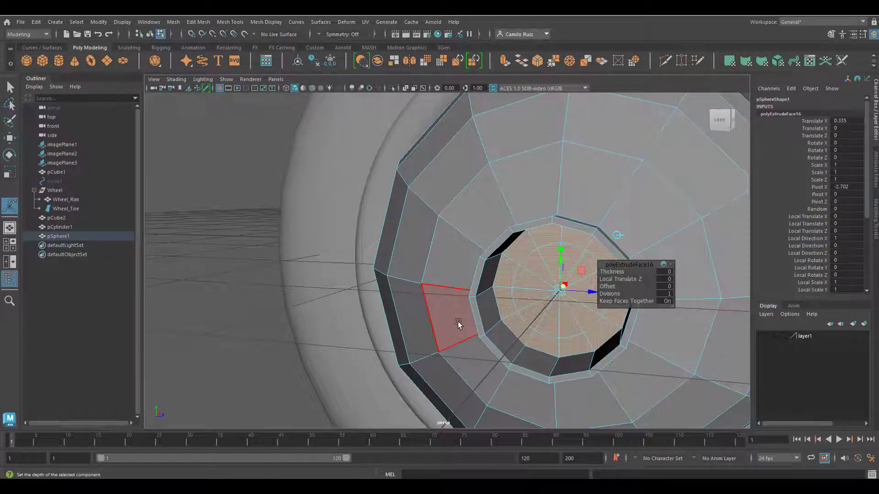
{"action": "left_click_drag", "start_coordinate": [458, 323], "coordinate": [408, 334], "text": "alt"}
Step: Return the half-sphere to object mode, preview it smoothed and inspect the round recess at its centre
{"action": "right_click_drag", "start_coordinate": [521, 222], "coordinate": [554, 207]}
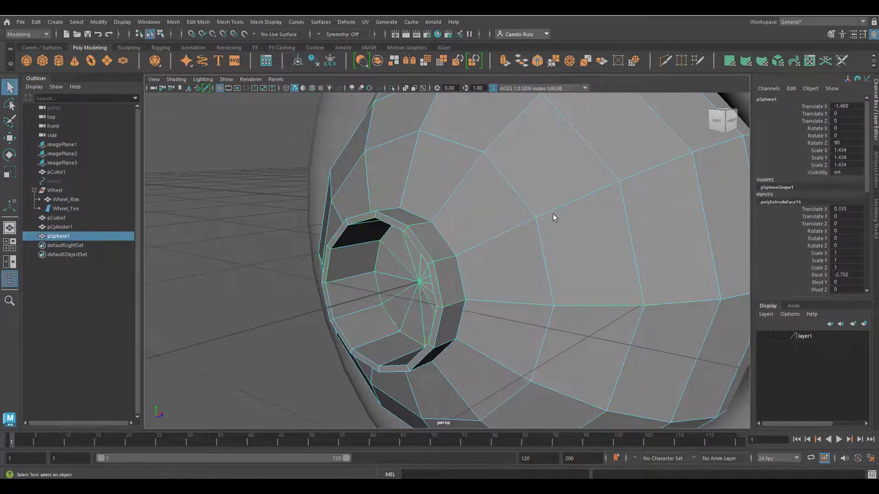
{"action": "key", "text": "3"}
{"action": "scroll", "coordinate": [474, 282], "scroll_direction": "down", "scroll_amount": 5}
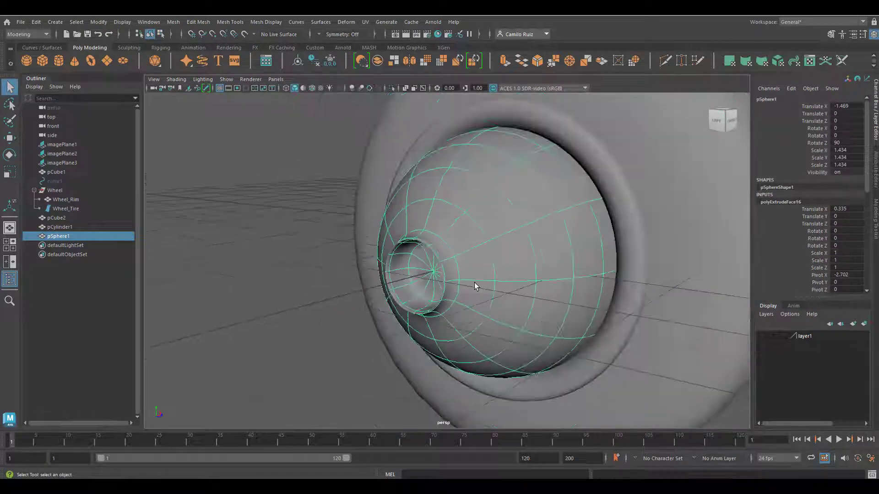
{"action": "left_click", "coordinate": [330, 243]}
{"action": "left_click_drag", "start_coordinate": [429, 272], "coordinate": [467, 274], "text": "alt"}
{"action": "scroll", "coordinate": [460, 292], "scroll_direction": "up", "scroll_amount": 2}
{"action": "left_click_drag", "start_coordinate": [466, 277], "coordinate": [446, 244], "text": "alt"}
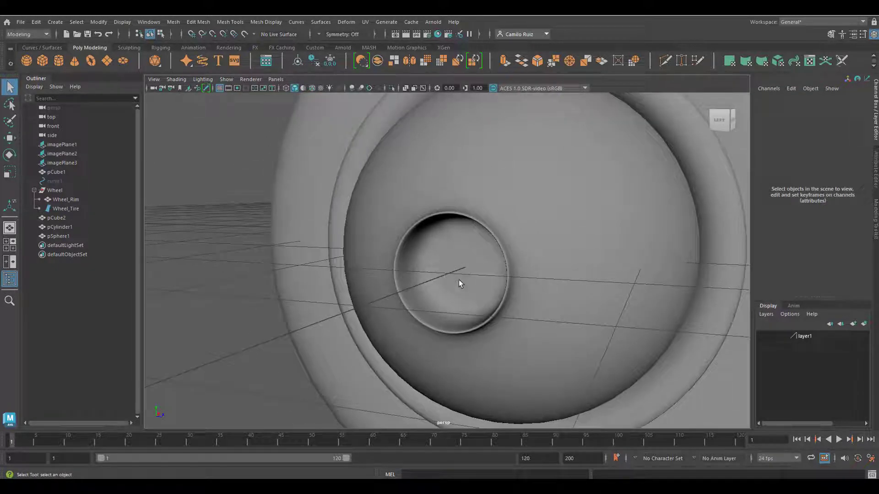
Step: Insert supporting edge loops inside the half-sphere's round recess, one close to its floor and one close to its opening
{"action": "left_click", "coordinate": [228, 22]}
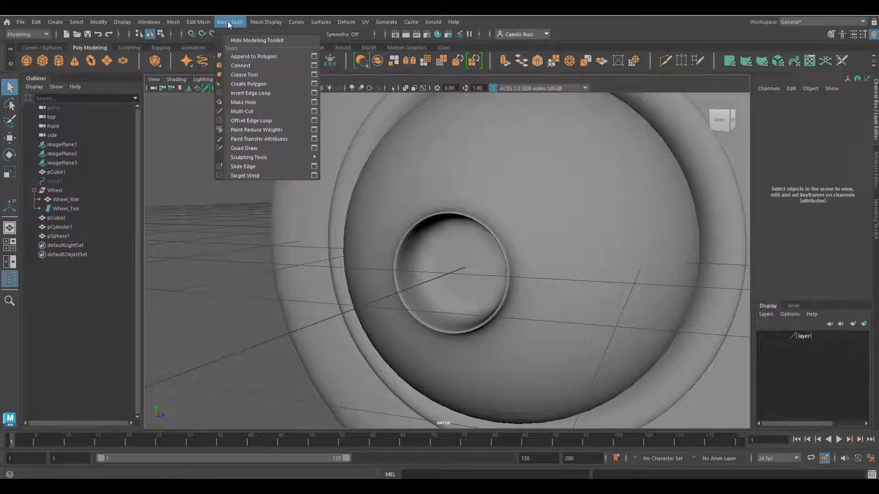
{"action": "left_click", "coordinate": [276, 93]}
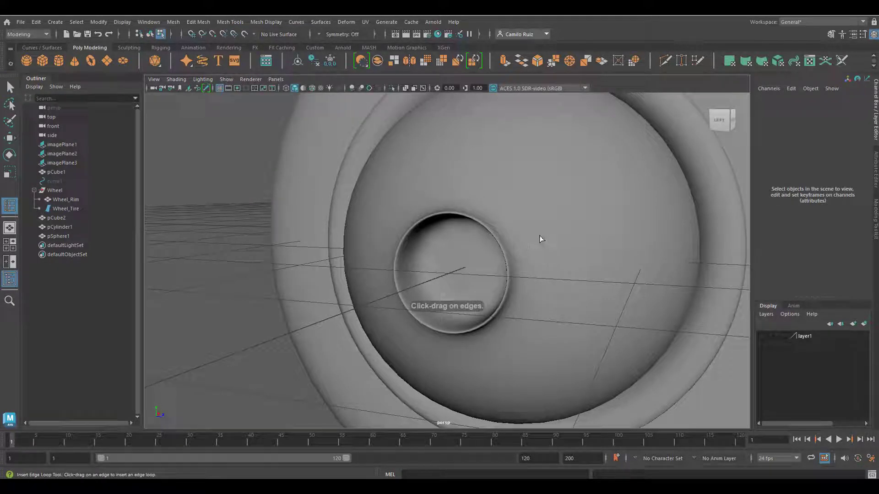
{"action": "left_click", "coordinate": [430, 234]}
{"action": "left_click_drag", "start_coordinate": [430, 233], "coordinate": [446, 205], "text": "alt"}
{"action": "left_click", "coordinate": [449, 202]}
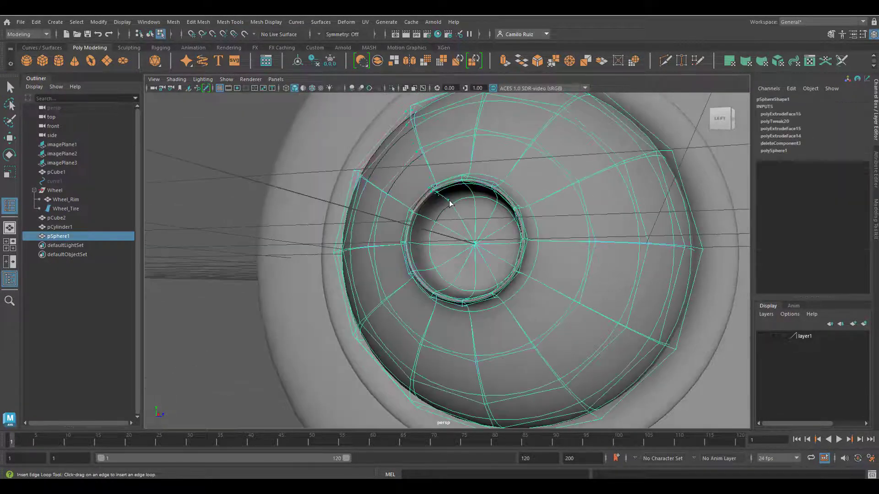
{"action": "key", "text": "ctrl+z"}
{"action": "scroll", "coordinate": [455, 210], "scroll_direction": "up", "scroll_amount": 5}
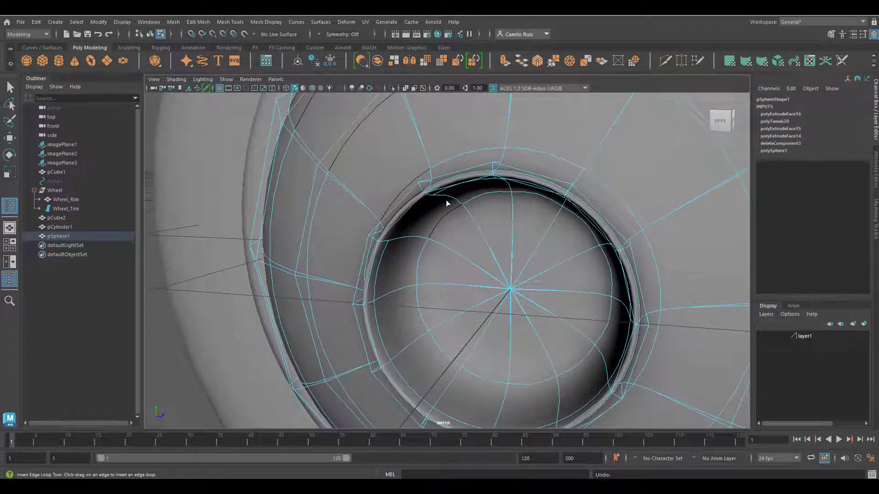
{"action": "left_click", "coordinate": [459, 214]}
{"action": "key", "text": "1"}
{"action": "left_click_drag", "start_coordinate": [451, 211], "coordinate": [451, 197], "text": "alt"}
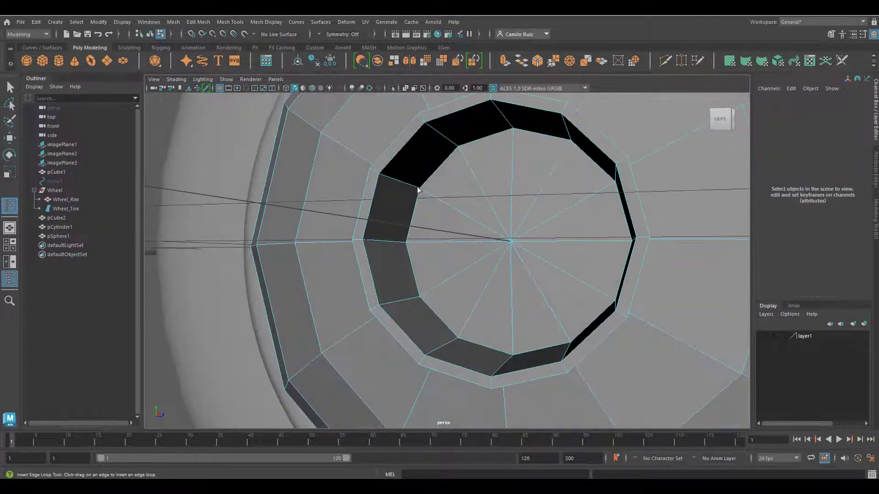
{"action": "left_click", "coordinate": [418, 189]}
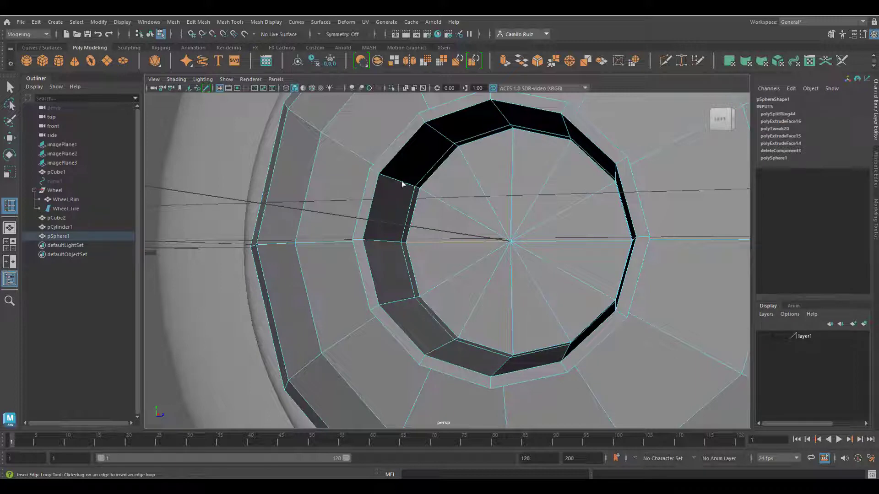
{"action": "left_click", "coordinate": [385, 177]}
Step: Insert supporting edge loops around the raised collar of the recess, and return the half-sphere to a smoothed preview in object mode
{"action": "left_click_drag", "start_coordinate": [386, 177], "coordinate": [419, 212], "text": "alt"}
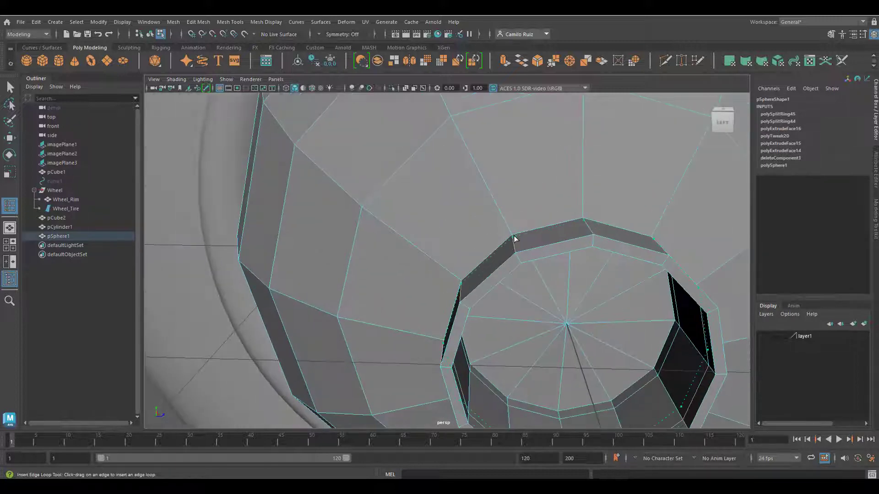
{"action": "left_click", "coordinate": [514, 236]}
{"action": "left_click_drag", "start_coordinate": [514, 236], "coordinate": [524, 340], "text": "alt"}
{"action": "left_click", "coordinate": [566, 331]}
{"action": "left_click_drag", "start_coordinate": [406, 329], "coordinate": [536, 290], "text": "alt"}
{"action": "left_click", "coordinate": [572, 277]}
{"action": "right_click_drag", "start_coordinate": [535, 291], "coordinate": [467, 279], "text": "alt"}
{"action": "key", "text": "3"}
{"action": "right_click_drag", "start_coordinate": [541, 220], "coordinate": [588, 204]}
Step: Move the half-sphere along X further into the rim so that less of it protrudes from the wheel
{"action": "left_click_drag", "start_coordinate": [545, 243], "coordinate": [373, 286], "text": "alt"}
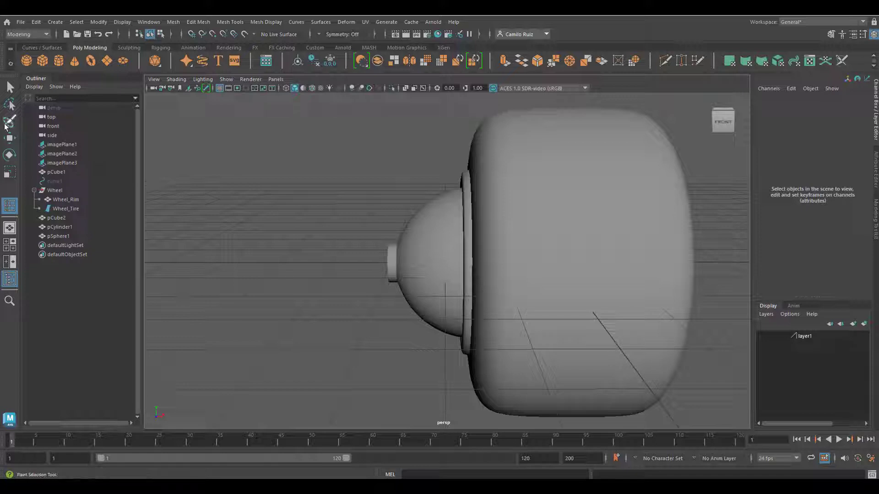
{"action": "left_click", "coordinate": [10, 87]}
{"action": "left_click", "coordinate": [437, 260]}
{"action": "left_click", "coordinate": [9, 138]}
{"action": "left_click_drag", "start_coordinate": [516, 263], "coordinate": [544, 263]}
{"action": "mouse_move", "coordinate": [504, 275]}
{"action": "left_mouse_down", "text": "alt"}
{"action": "mouse_move", "coordinate": [596, 290]}
{"action": "mouse_move", "coordinate": [503, 275]}
{"action": "left_mouse_up", "text": "alt"}
{"action": "mouse_move", "coordinate": [547, 263]}
{"action": "left_mouse_down"}
{"action": "mouse_move", "coordinate": [584, 264]}
{"action": "mouse_move", "coordinate": [546, 264]}
{"action": "left_mouse_up"}
{"action": "left_click_drag", "start_coordinate": [547, 275], "coordinate": [569, 308], "text": "alt"}
{"action": "left_click_drag", "start_coordinate": [530, 246], "coordinate": [432, 270]}
{"action": "left_click", "coordinate": [659, 232]}
{"action": "scroll", "coordinate": [650, 247], "scroll_direction": "down", "scroll_amount": 5}
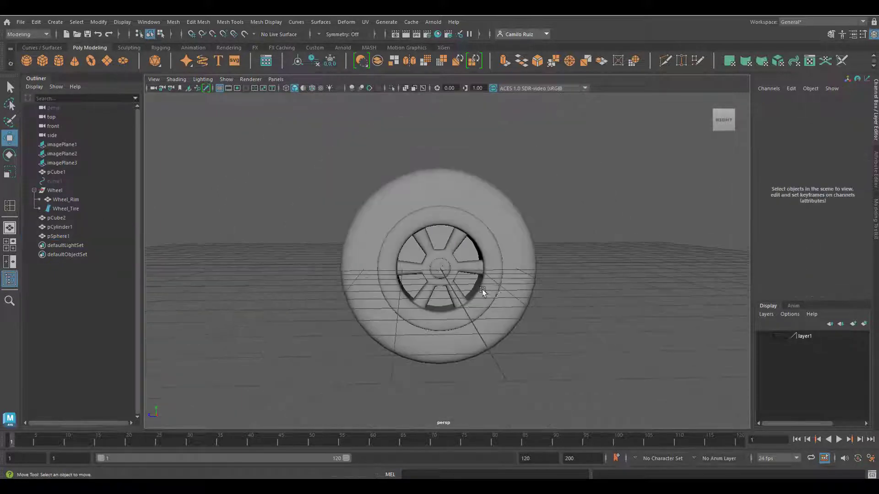
{"action": "mouse_move", "coordinate": [483, 291]}
{"action": "left_mouse_down", "text": "alt"}
{"action": "mouse_move", "coordinate": [579, 292]}
{"action": "mouse_move", "coordinate": [493, 293]}
{"action": "left_mouse_up", "text": "alt"}
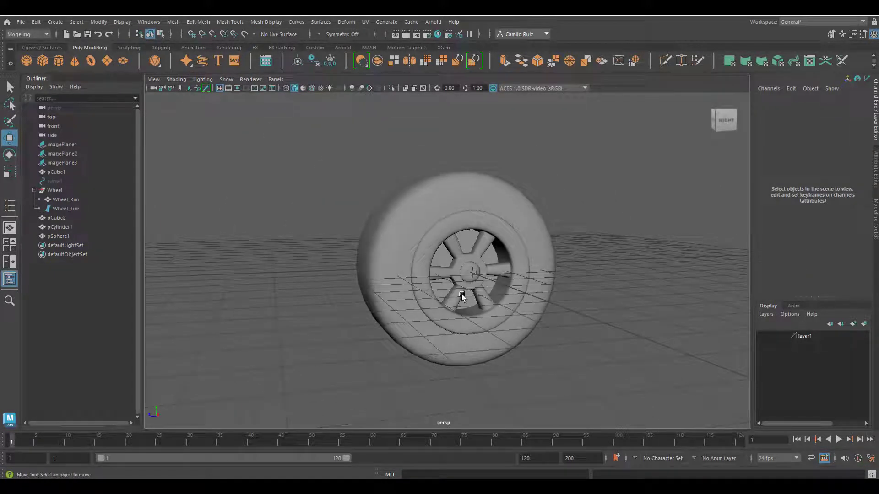
{"action": "left_click", "coordinate": [61, 171]}
{"action": "left_click", "coordinate": [60, 180]}
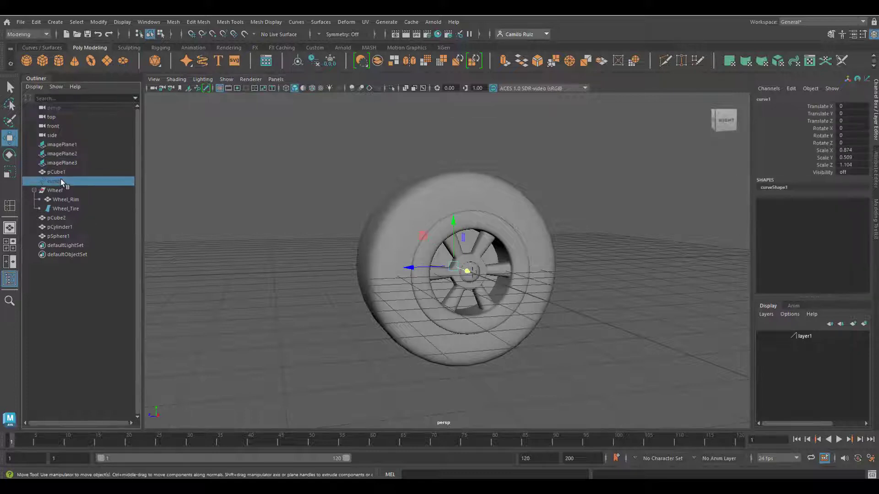
{"action": "left_click", "coordinate": [60, 170]}
Step: Rename the half-sphere on the wheel's inner side as Whell_Hub
{"action": "left_click_drag", "start_coordinate": [321, 270], "coordinate": [440, 309], "text": "alt"}
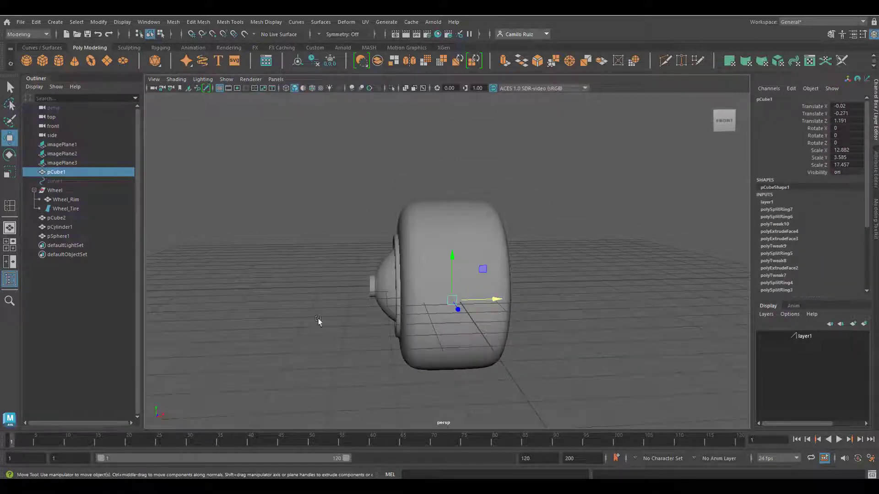
{"action": "left_click_drag", "start_coordinate": [628, 247], "coordinate": [531, 254], "text": "alt"}
{"action": "double_click", "coordinate": [791, 187]}
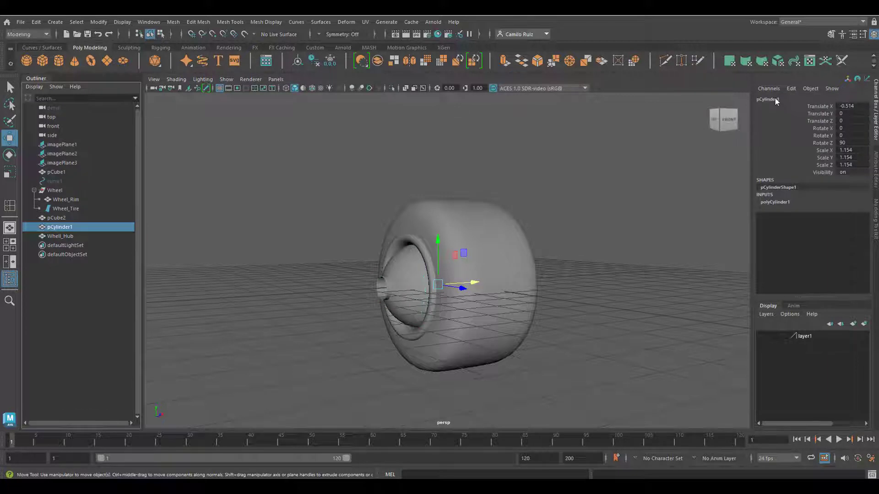
Step: Move the cylinder behind the spokes along X to -0.392 and rename it as wheel_inner
{"action": "left_click_drag", "start_coordinate": [490, 247], "coordinate": [471, 249], "text": "alt"}
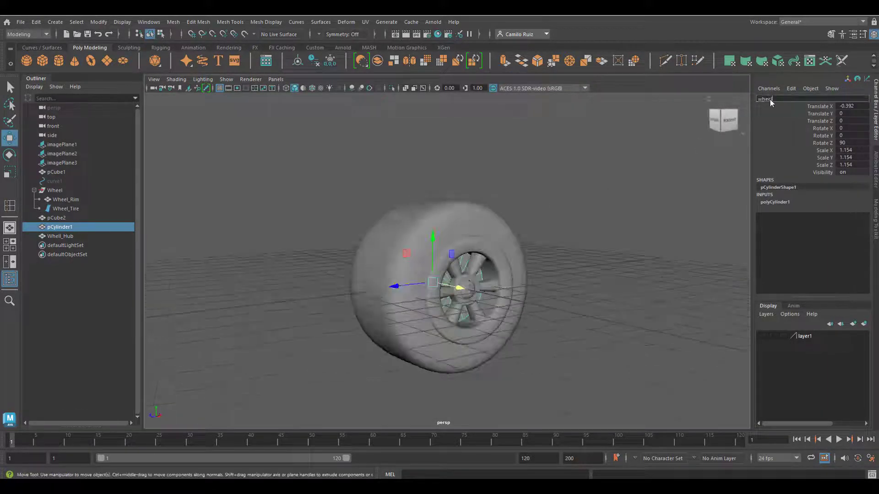
{"action": "type", "text": "_inner"}
{"action": "key", "text": "Return"}
Step: Rename the screw head at the centre of the spokes, pCube2, as Screw
{"action": "left_click", "coordinate": [56, 218]}
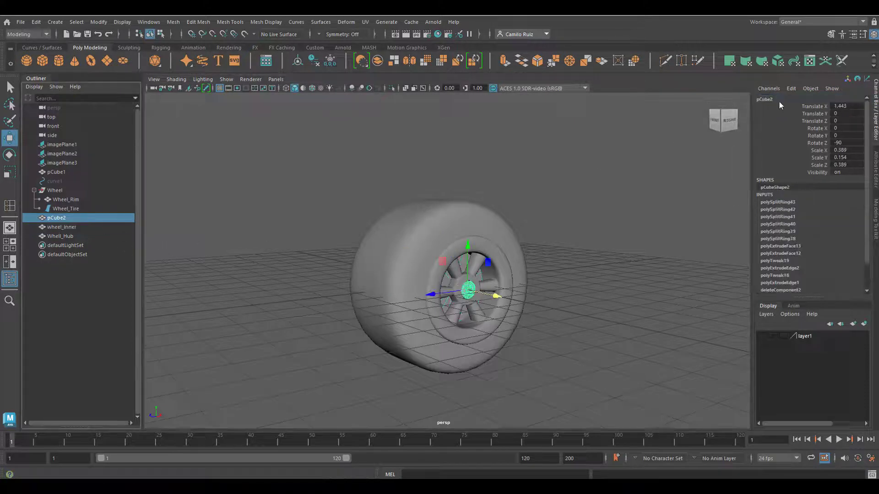
{"action": "left_click", "coordinate": [777, 100]}
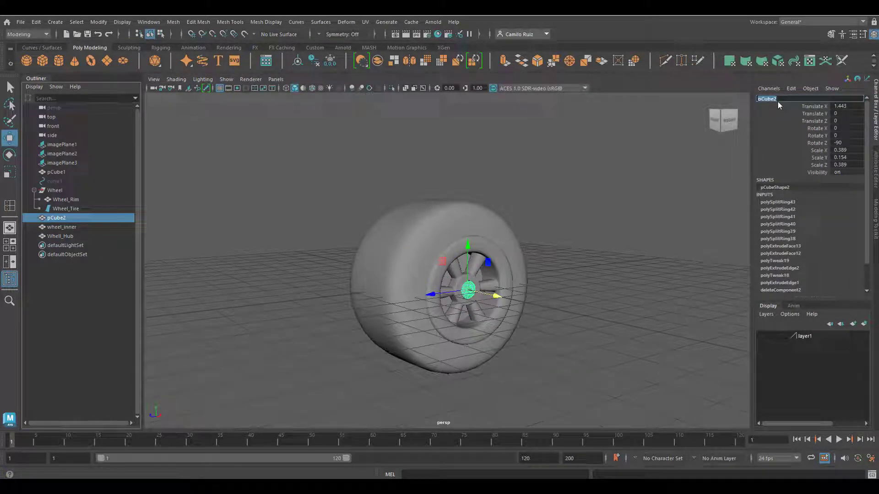
{"action": "type", "text": "Screw"}
{"action": "key", "text": "Return"}
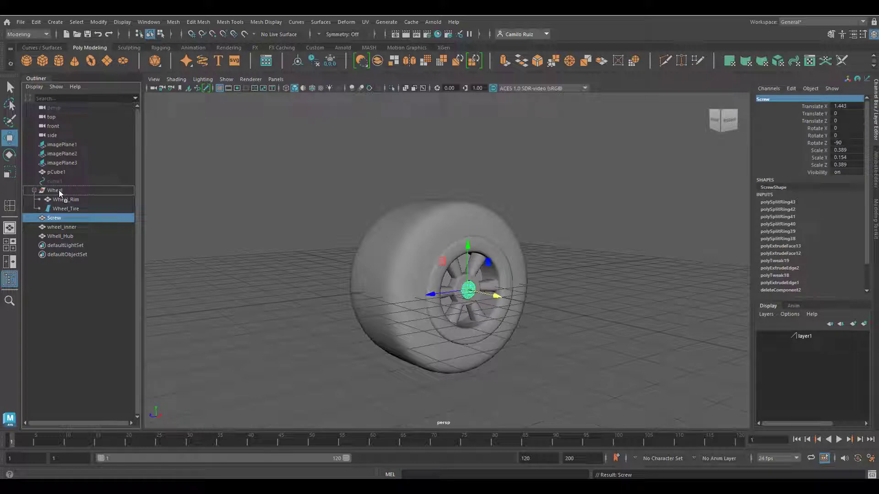
Step: Parent Screw, wheel_inner and Whell_Hub under the Wheel group, and select the whole group to check it
{"action": "left_click_drag", "start_coordinate": [60, 192], "coordinate": [60, 193]}
{"action": "left_click_drag", "start_coordinate": [61, 226], "coordinate": [59, 188]}
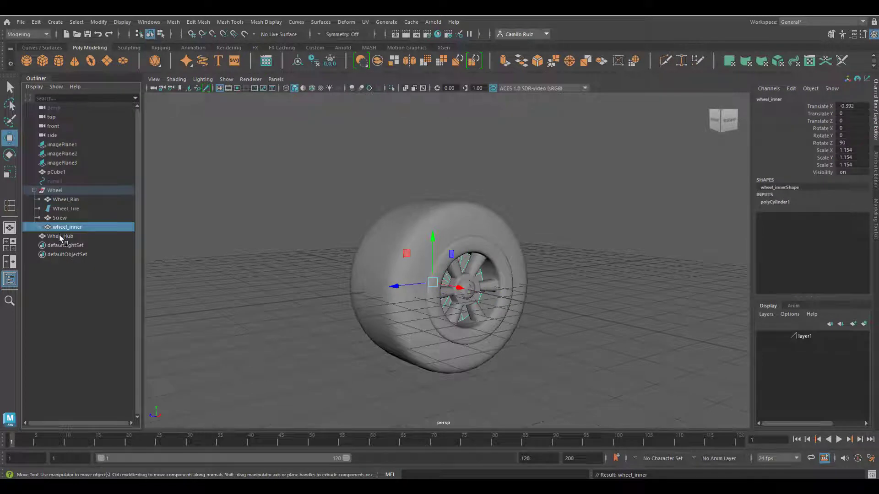
{"action": "left_click_drag", "start_coordinate": [59, 235], "coordinate": [63, 191]}
{"action": "left_click", "coordinate": [63, 191]}
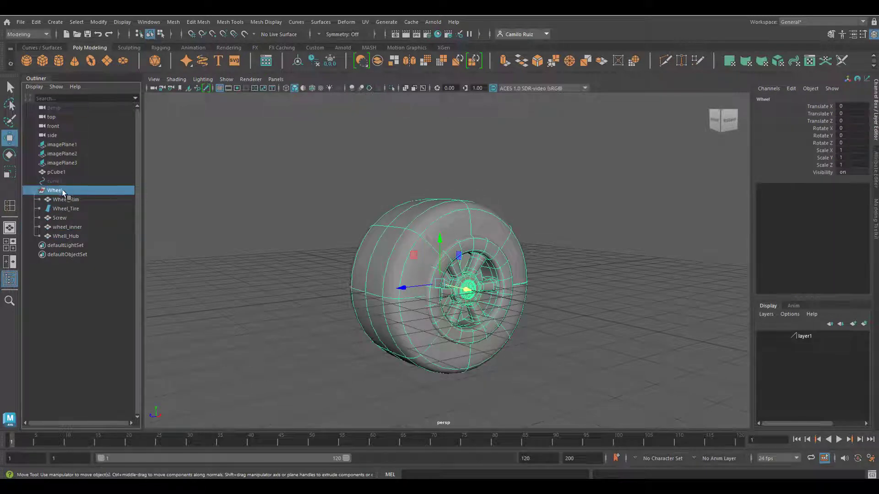
{"action": "left_click_drag", "start_coordinate": [506, 301], "coordinate": [433, 306], "text": "alt"}
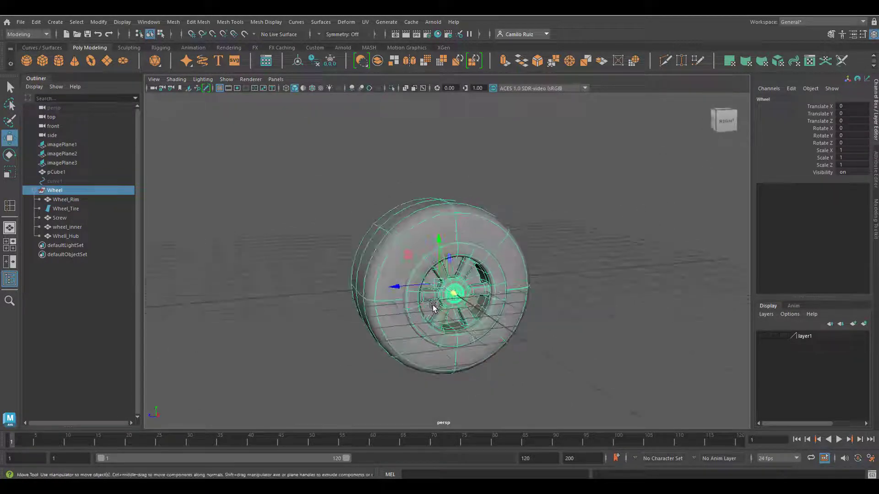